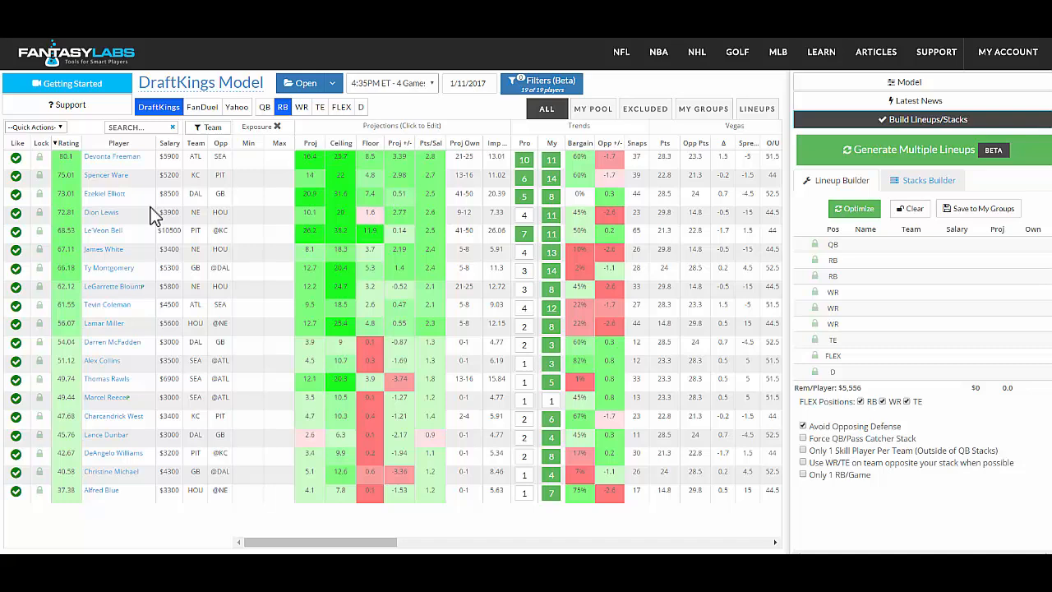
Unlike all running backs, and like only Freeman, Ware, Elliott, Lewis, Bell, Montgomery, Coleman and Rawls.
click(48, 129)
click(39, 155)
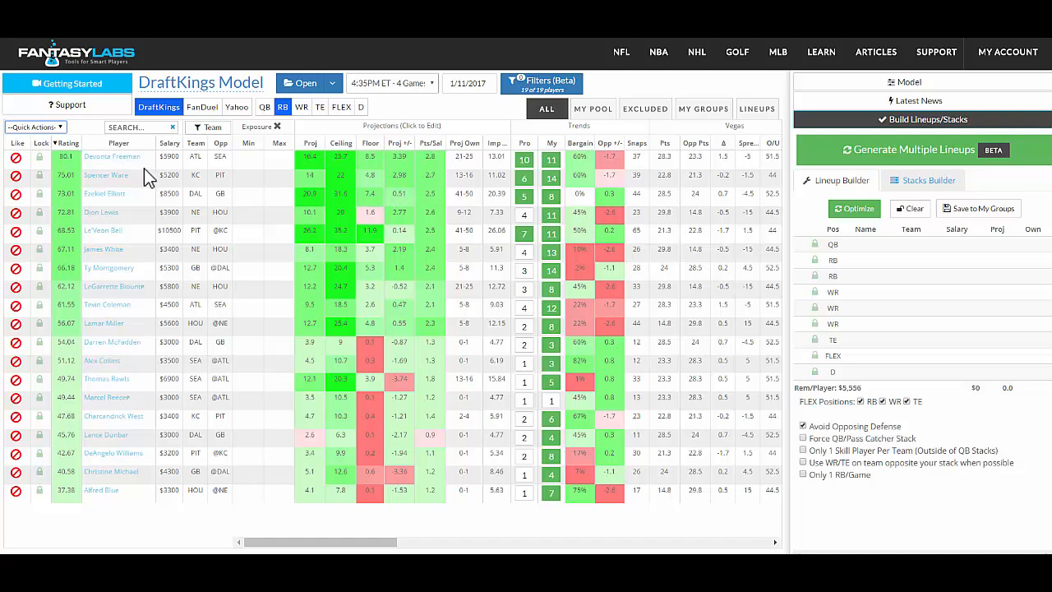
click(16, 158)
click(16, 176)
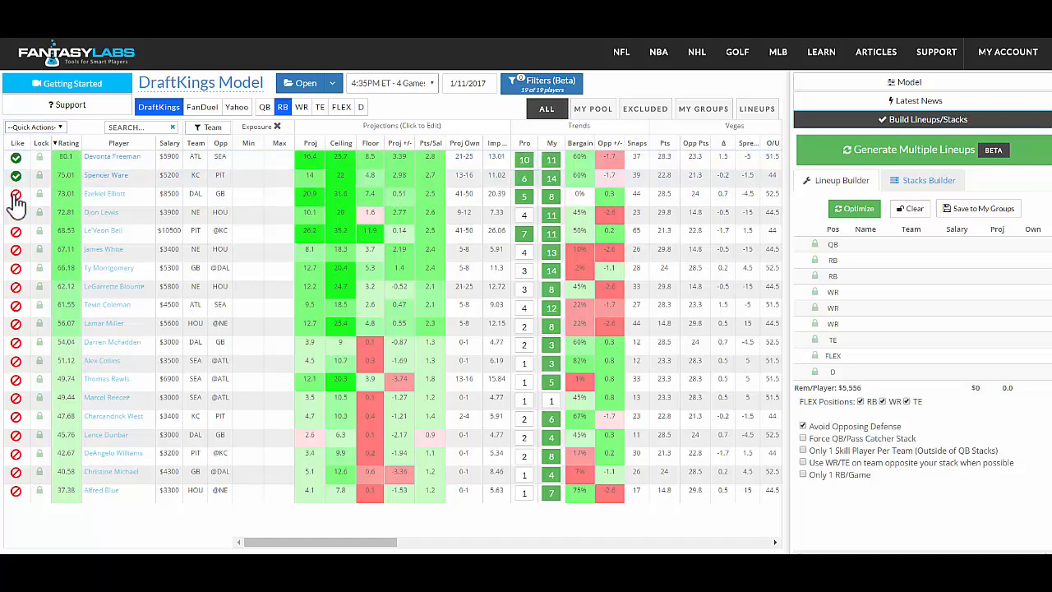
click(15, 194)
click(15, 213)
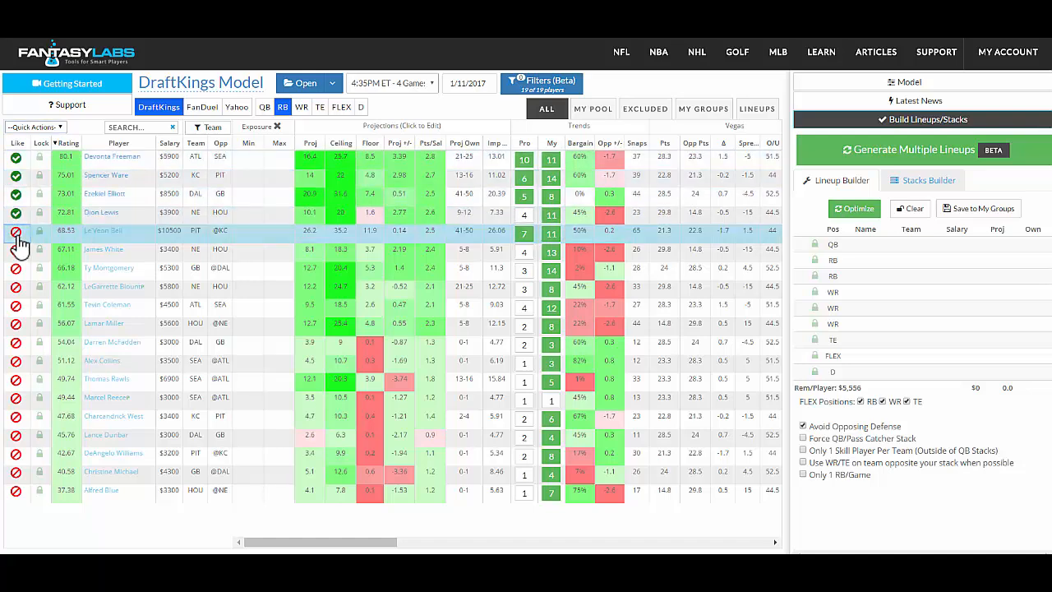
click(15, 231)
click(16, 268)
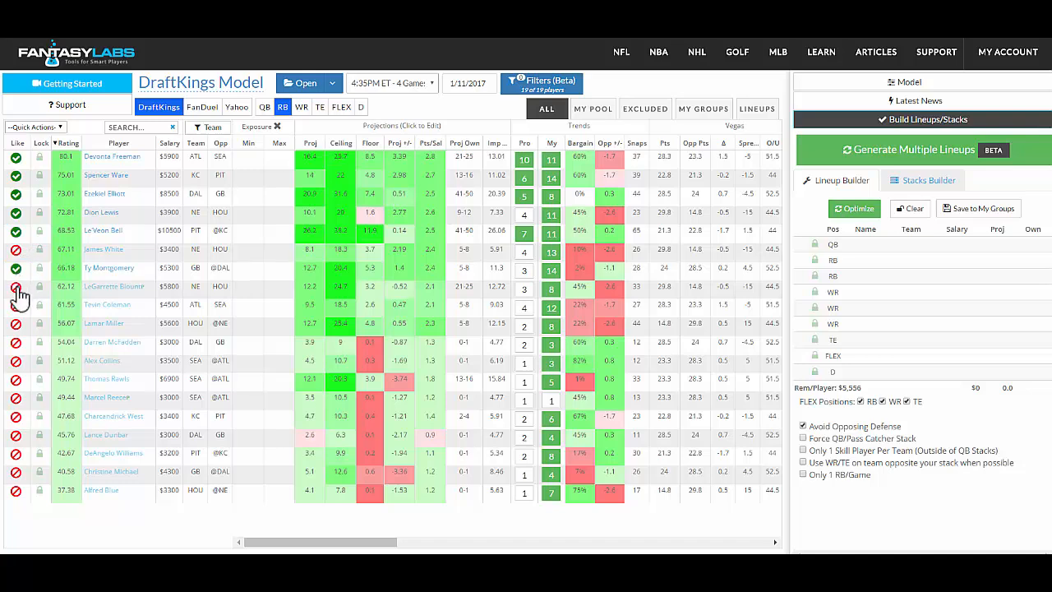
click(16, 305)
click(17, 379)
Set Devonta Freeman's exposure to a minimum of 20 and a maximum of 50.
click(249, 159)
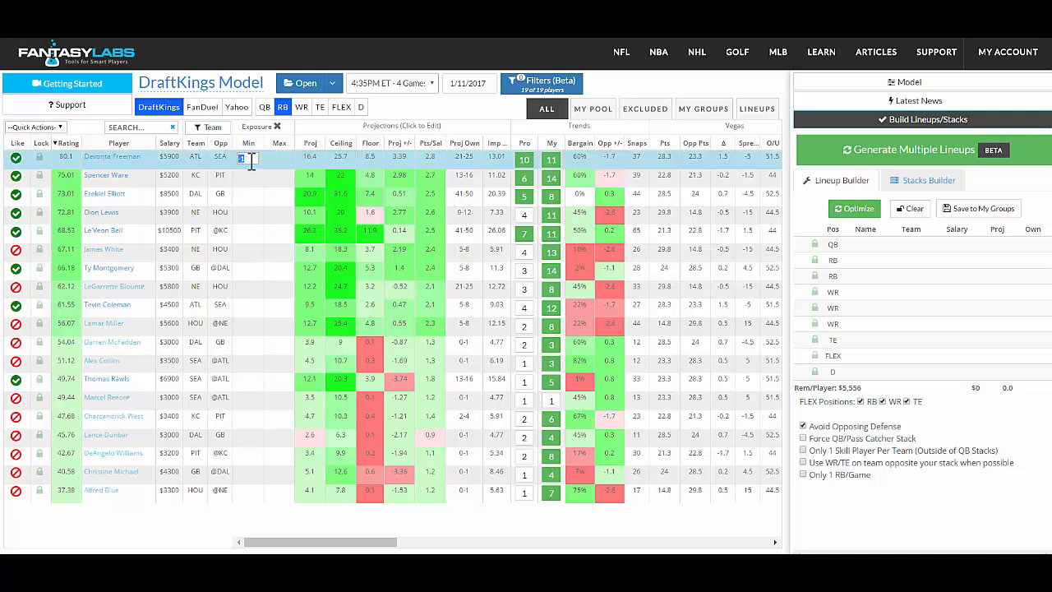
text(20)
click(276, 161)
text(50)
key(Return)
Set Devonta Freeman's exposure to a minimum of 25 and a maximum of 40.
click(249, 157)
text(25)
click(278, 158)
key(BackSpace)
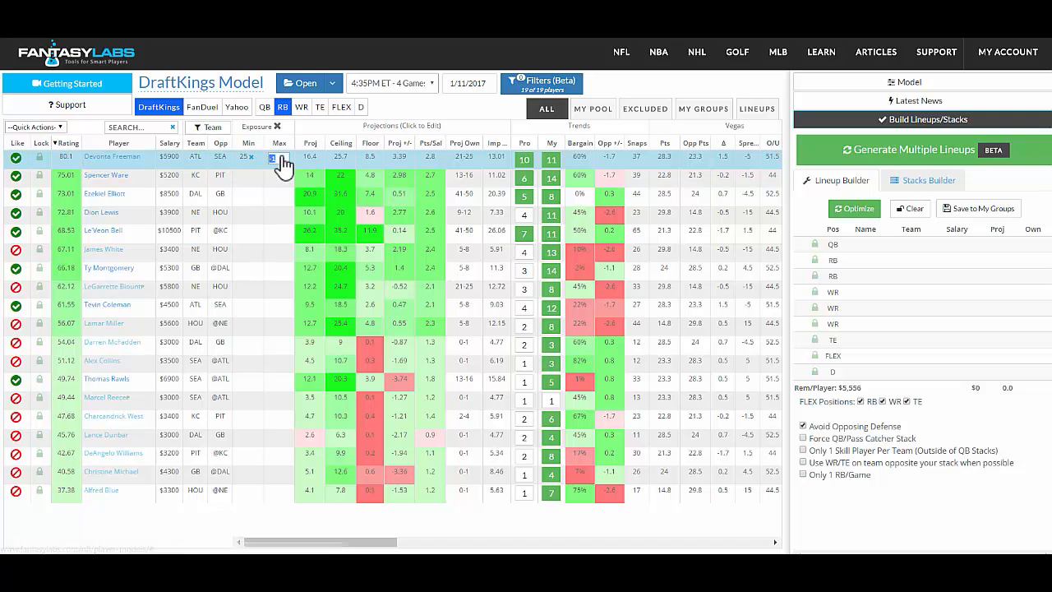
key(Return)
click(281, 156)
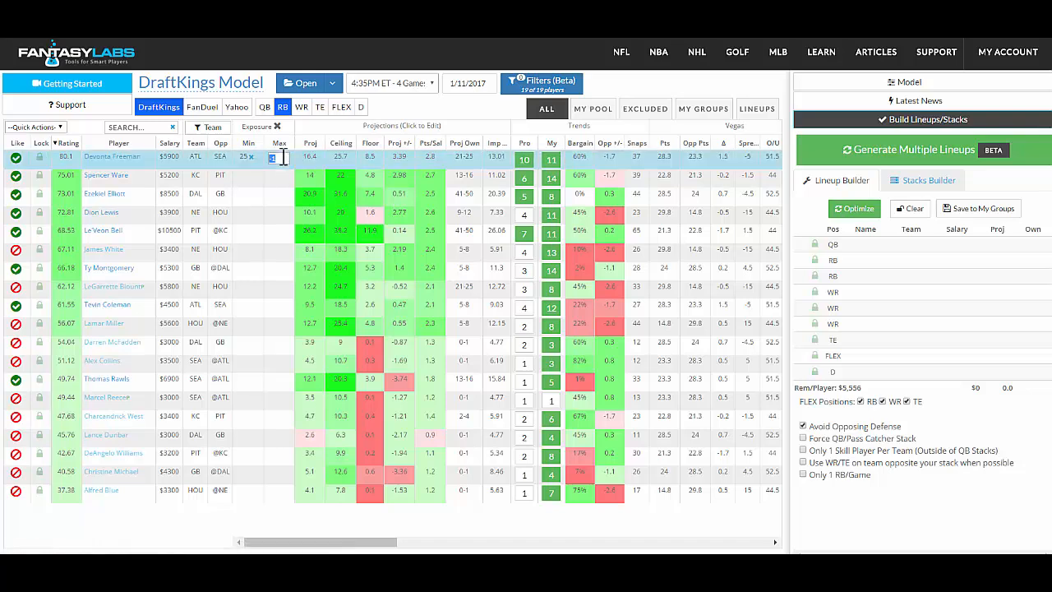
text(40)
key(Return)
Set Spencer Ware's maximum exposure to 20 and Ezekiel Elliott's minimum exposure to 50.
click(245, 178)
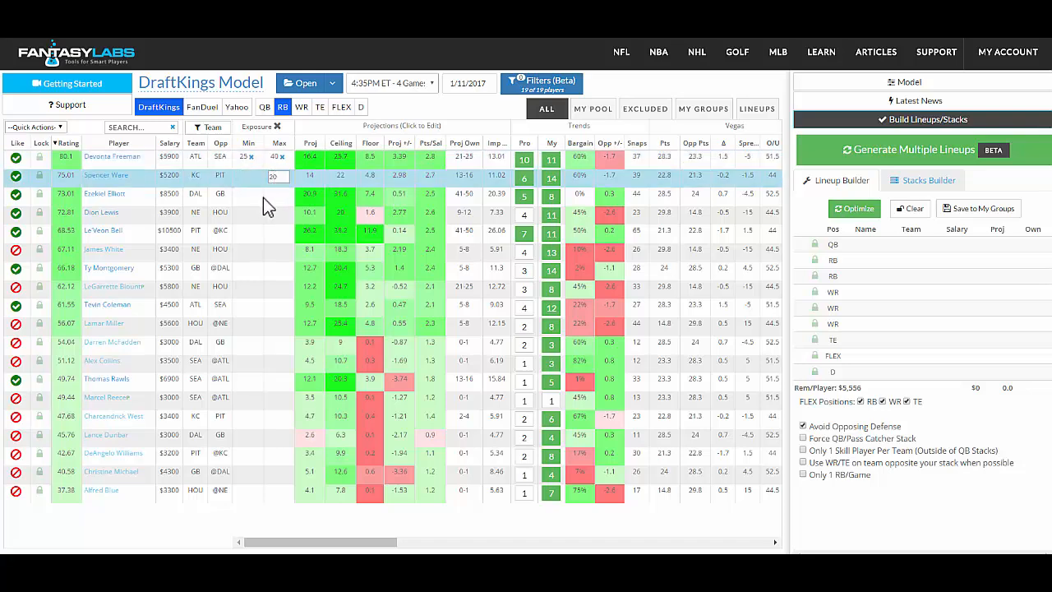
click(244, 196)
text(4)
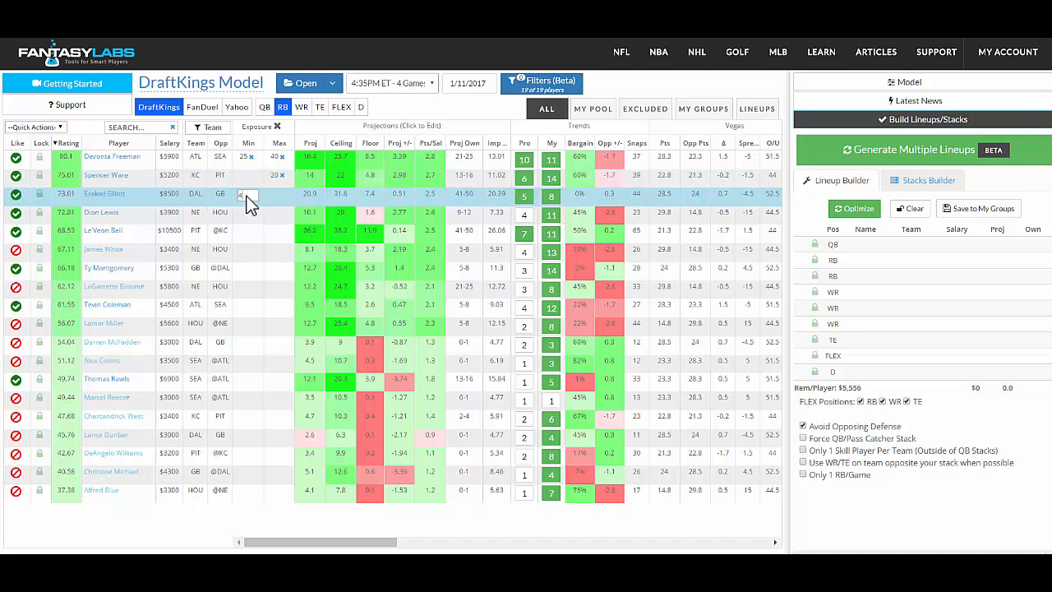
key(BackSpace)
text(50)
Set Dion Lewis's maximum exposure to 40 and Le'Veon Bell's minimum exposure to 50.
click(278, 217)
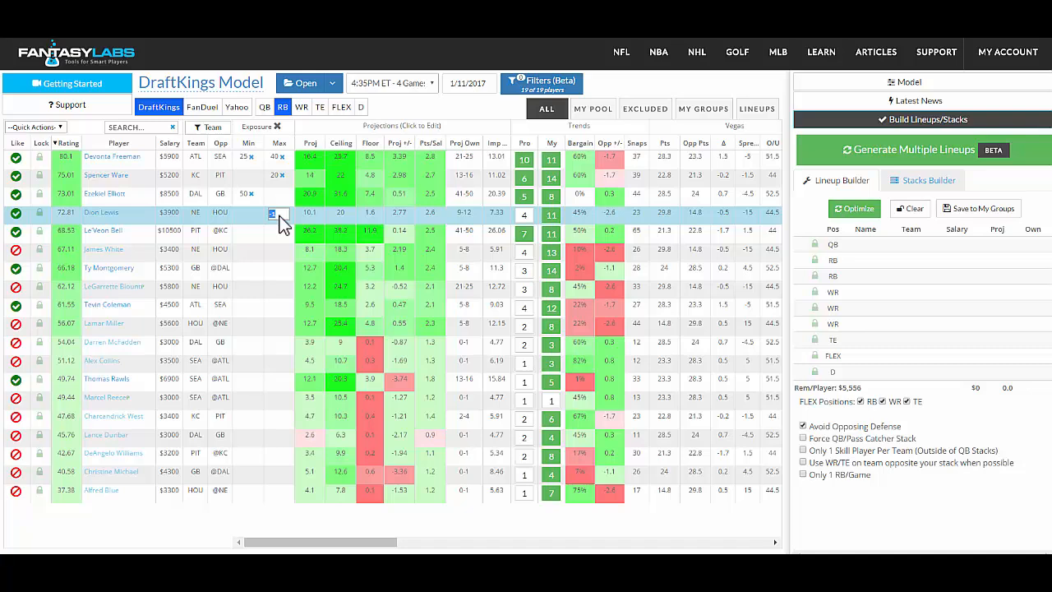
text(40)
click(251, 235)
text(50)
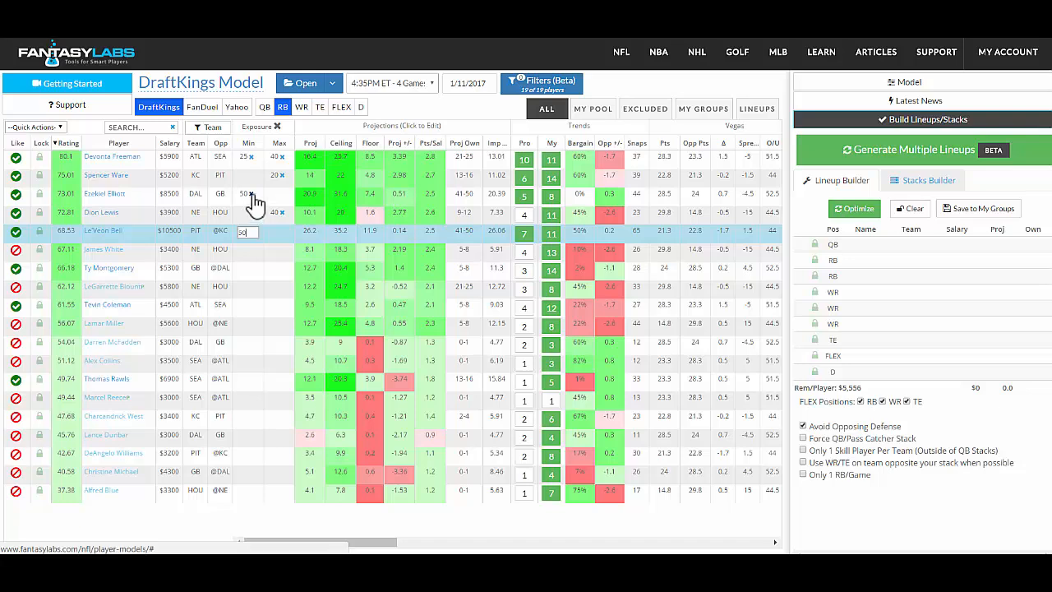
Clear Ezekiel Elliott's minimum exposure and set it to 60.
click(255, 203)
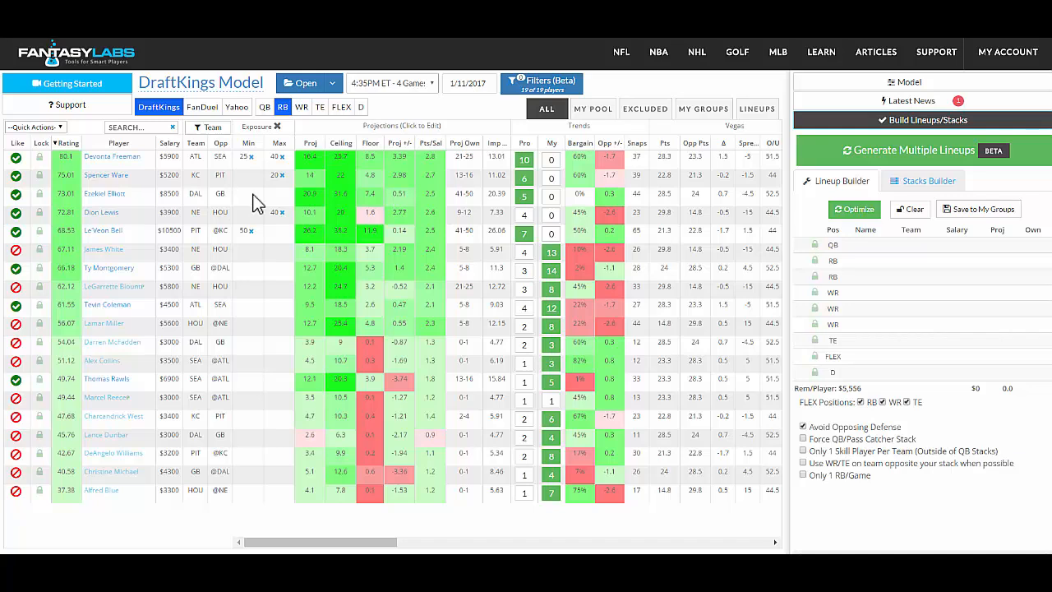
click(254, 203)
text(60)
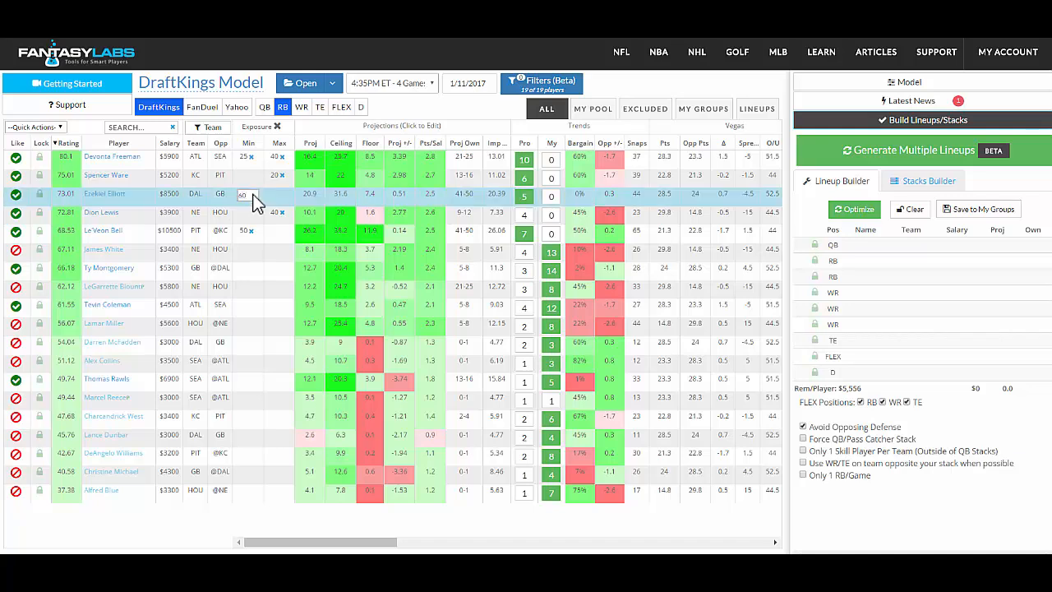
click(385, 112)
Set Ty Montgomery's exposure to a minimum of 5 and a maximum of 25.
click(272, 270)
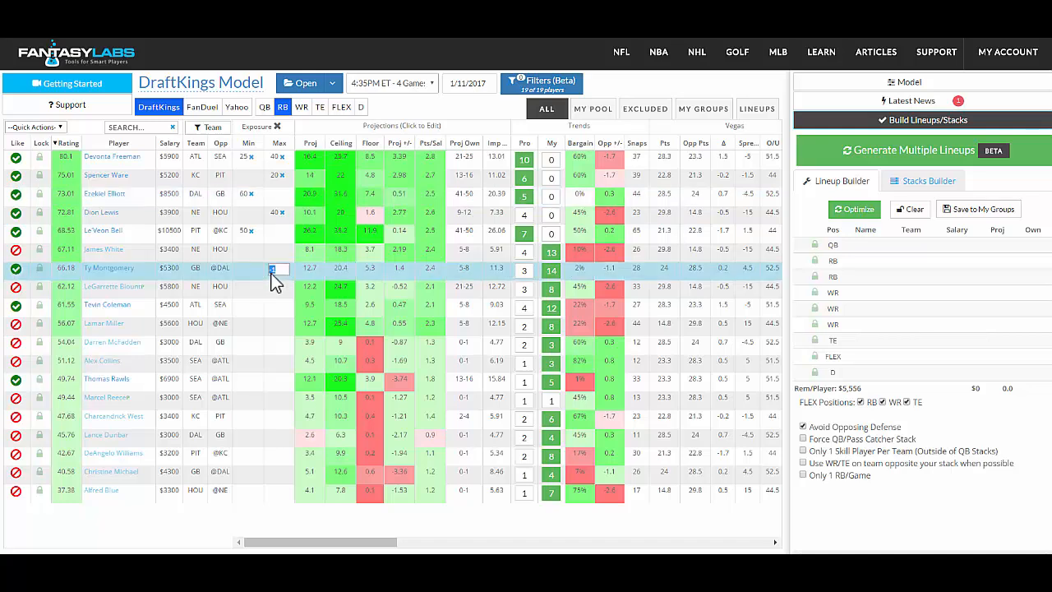
click(249, 270)
text(5)
click(274, 274)
text(25)
Set Tevin Coleman's exposure to a minimum of 5 and a maximum of 25.
click(251, 306)
text(5)
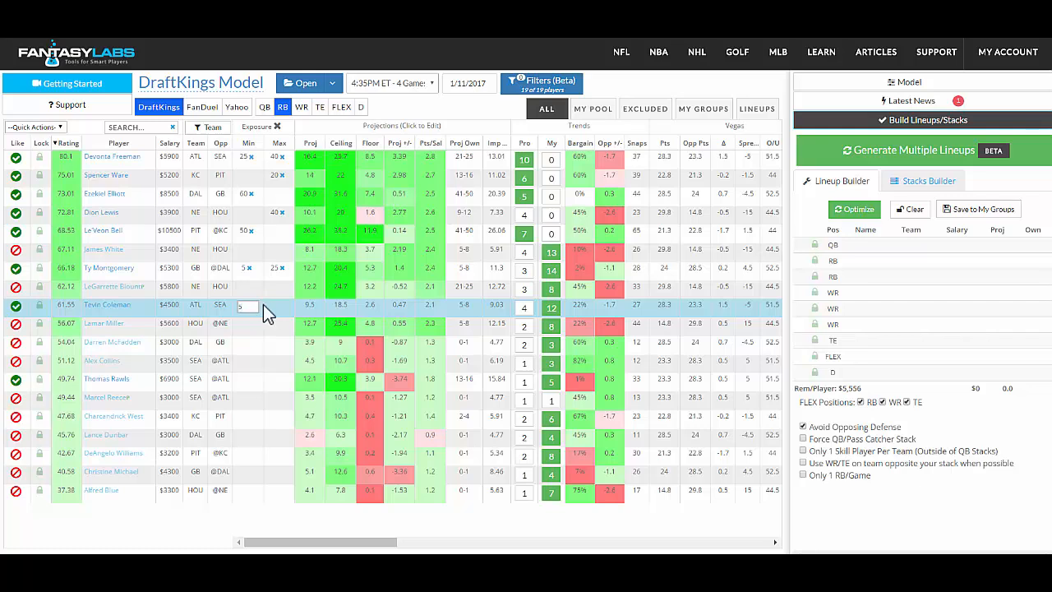
click(279, 307)
text(25)
Set Thomas Rawls's exposure to a minimum of 10 and a maximum of 30.
click(246, 380)
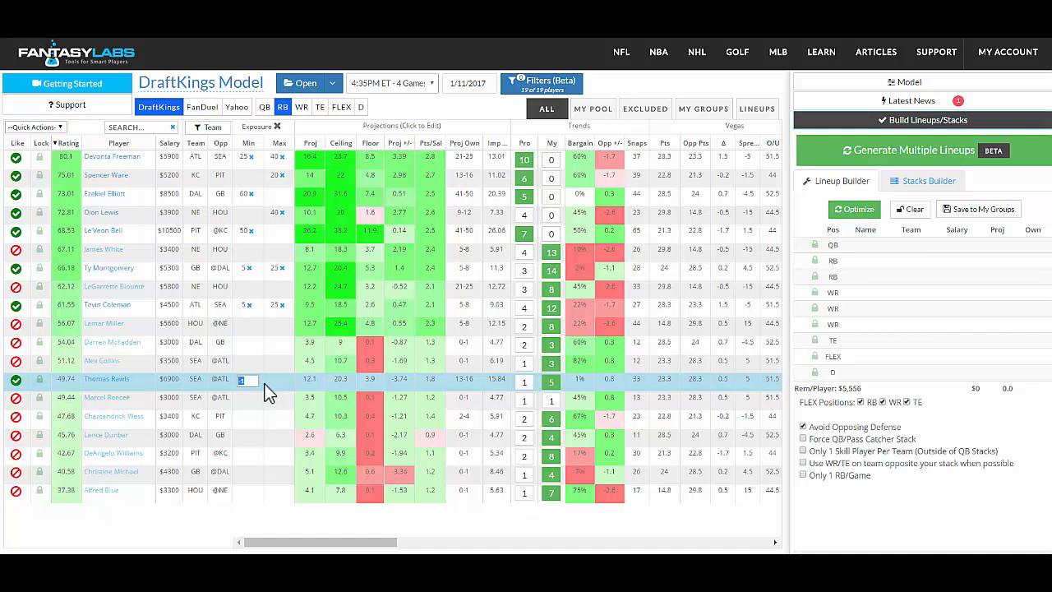
text(10)
click(280, 385)
click(396, 108)
Raise Ty Montgomery's minimum exposure to 15.
click(249, 271)
text(15)
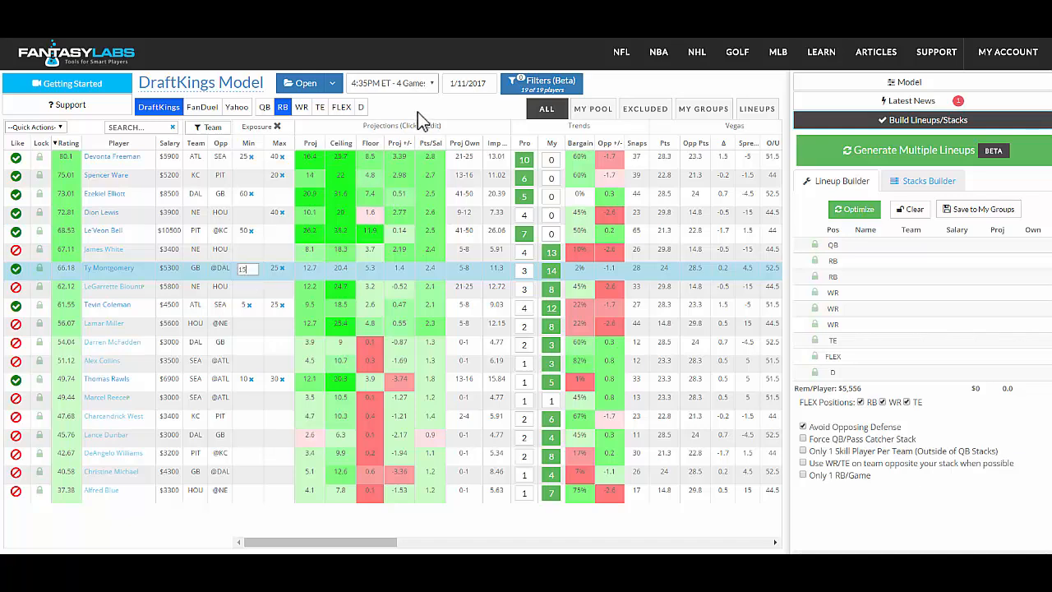
key(Return)
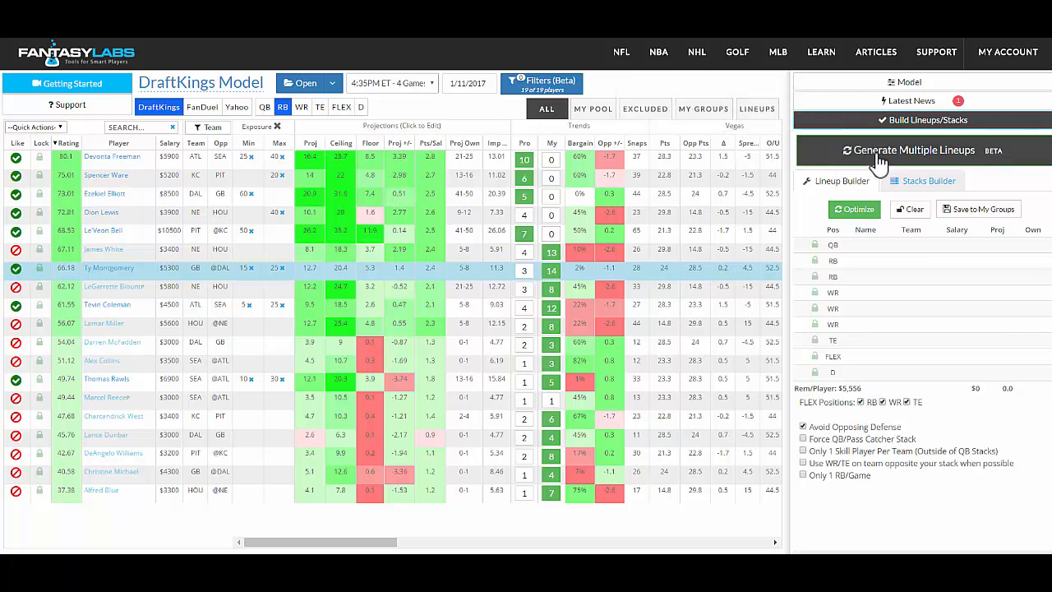
Generate 20 lineups by rating in the multiple-lineup builder, with TE excluded from the FLEX positions, and review the exposures.
click(878, 160)
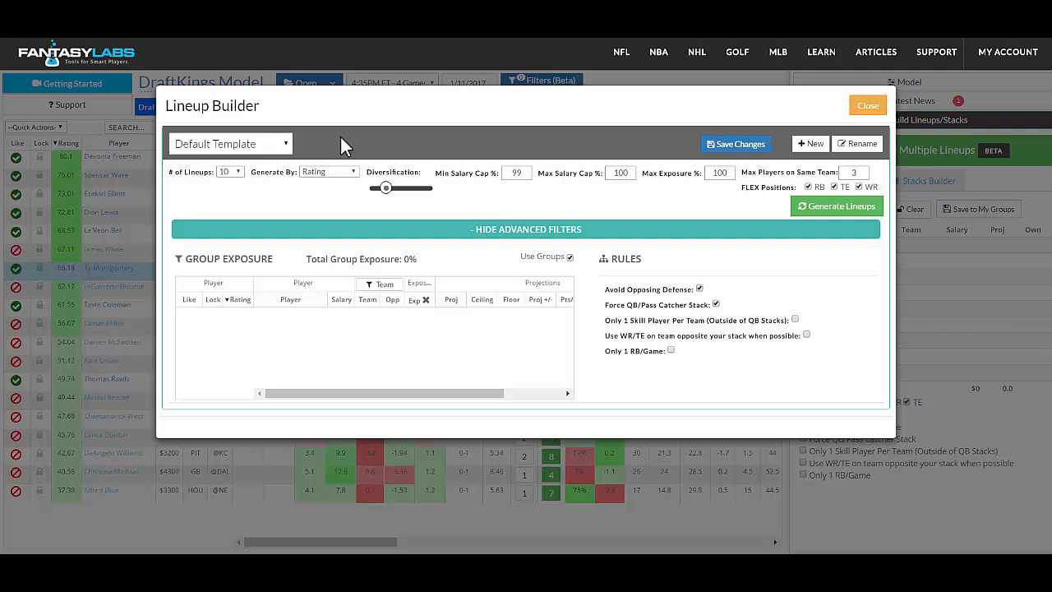
click(240, 173)
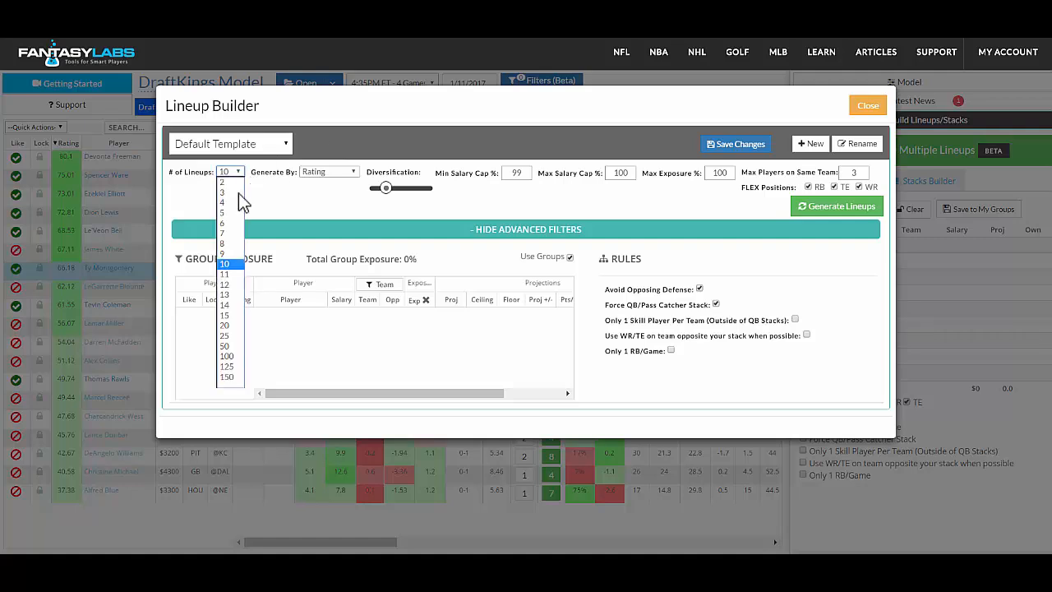
click(228, 326)
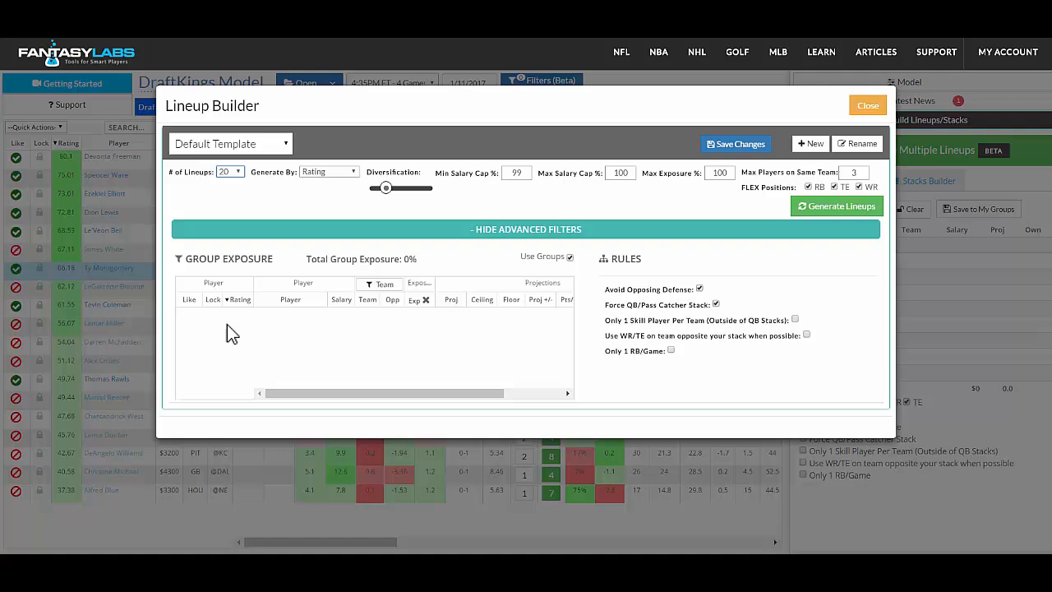
click(833, 186)
click(836, 210)
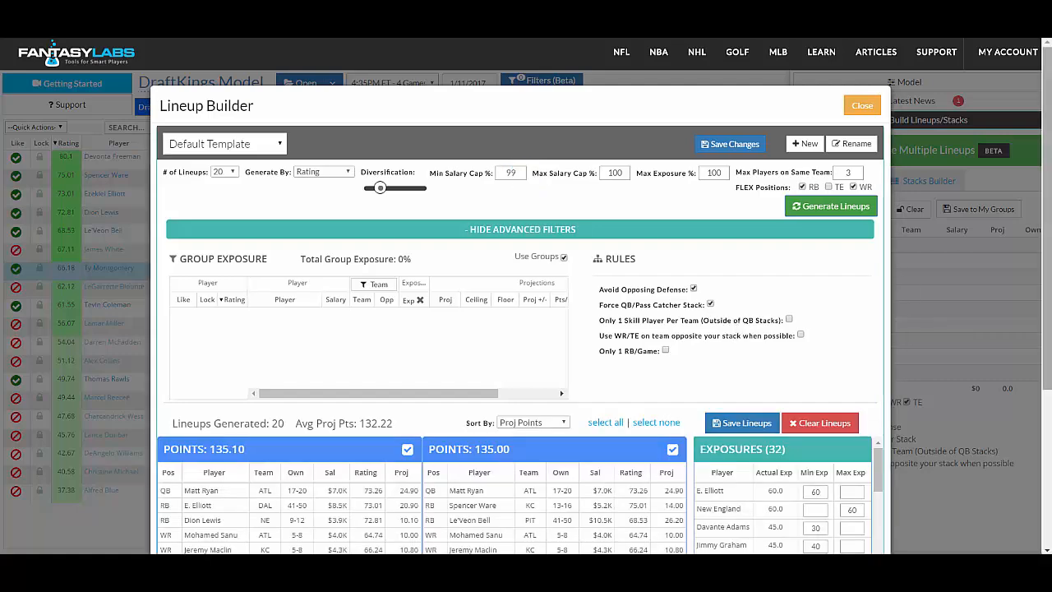
scroll(523, 329, down, 3)
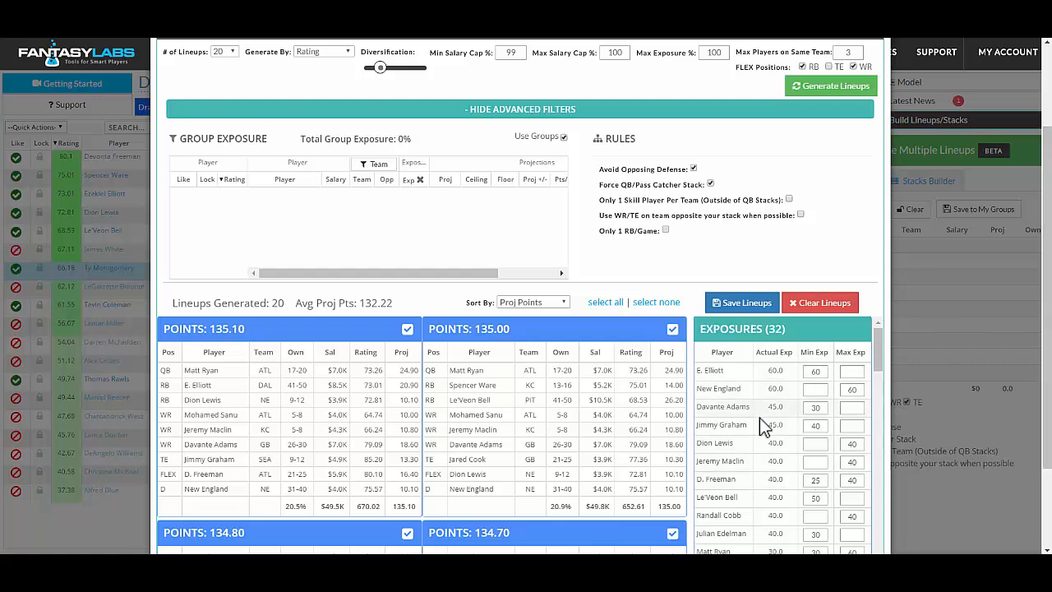
scroll(522, 328, up, 3)
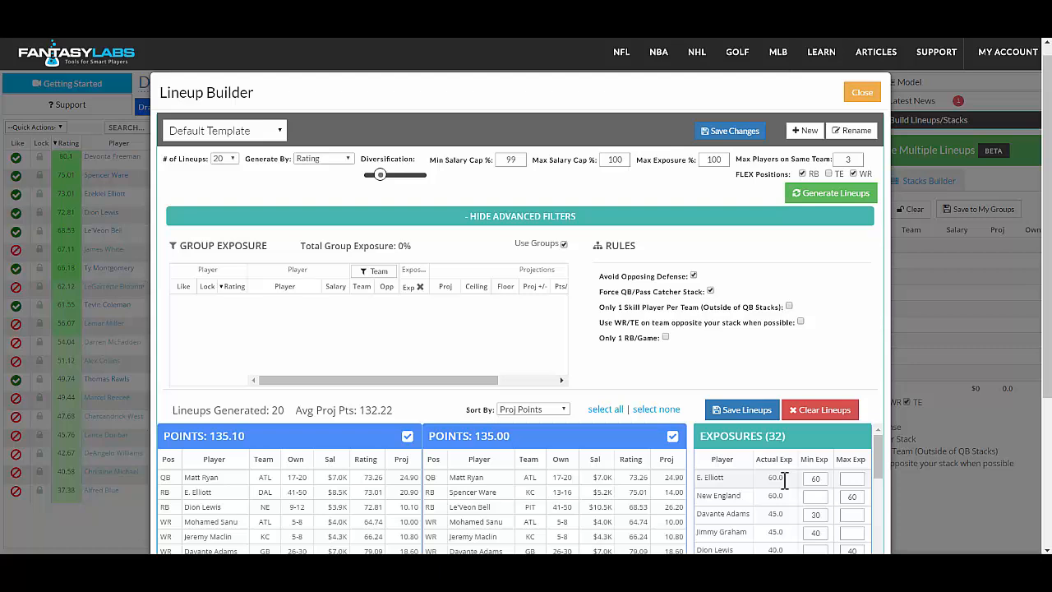
Set the number of lineups to 10 and generate them by Proj Ceiling.
click(236, 161)
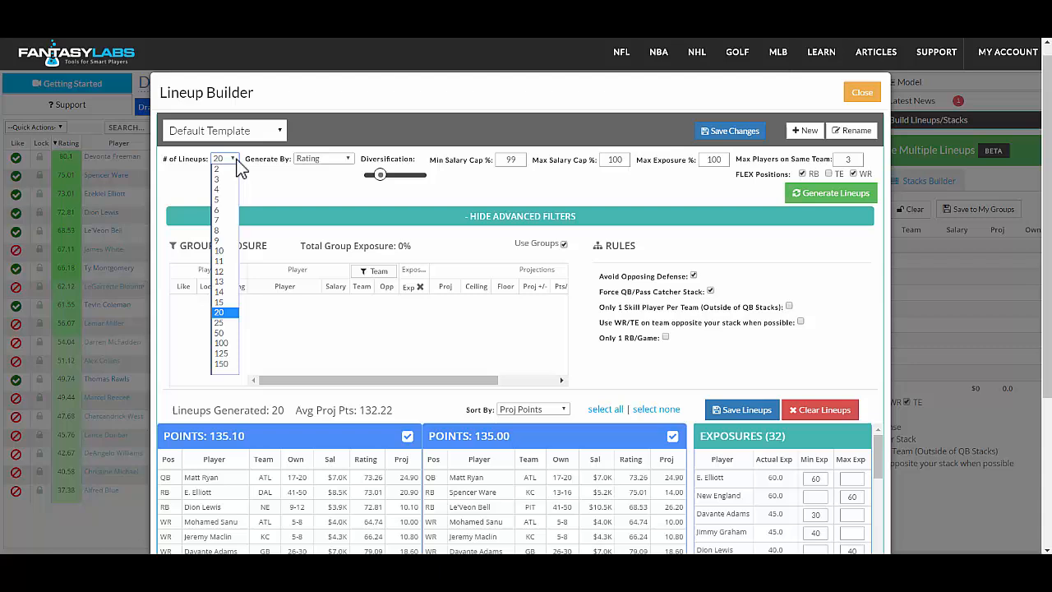
click(224, 250)
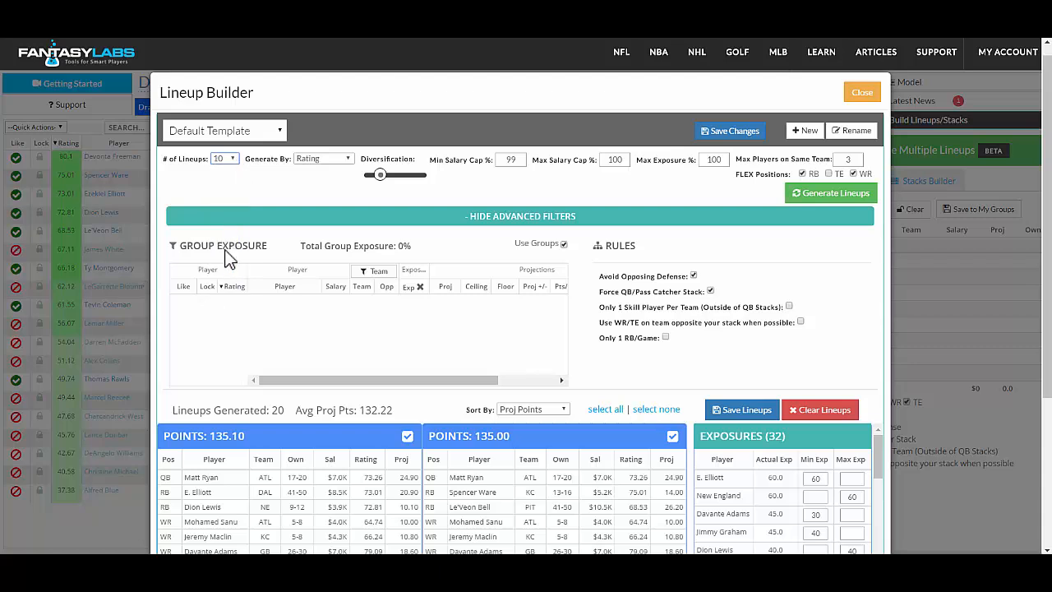
click(342, 163)
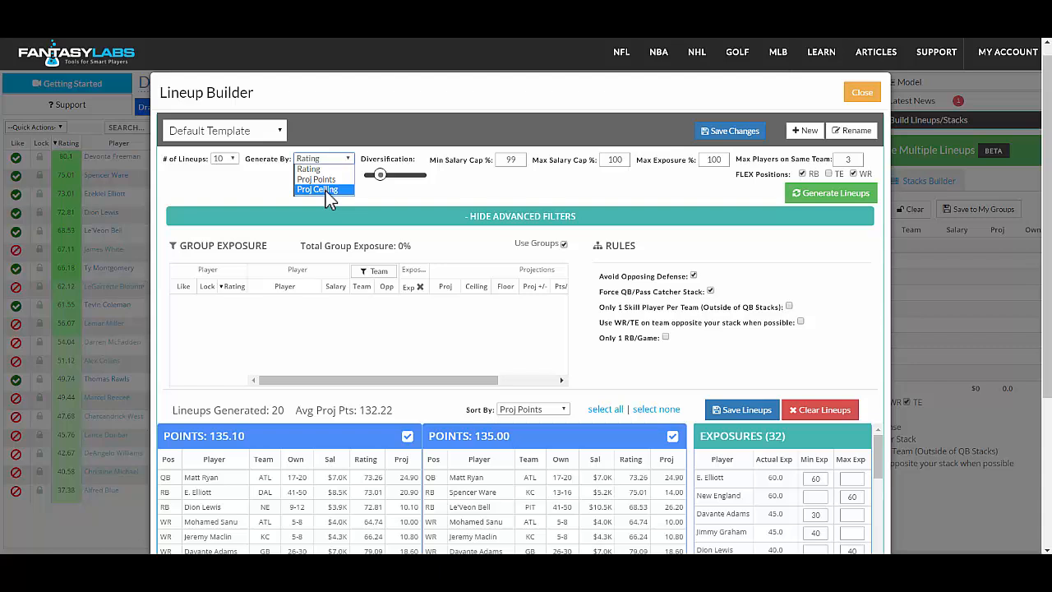
click(325, 190)
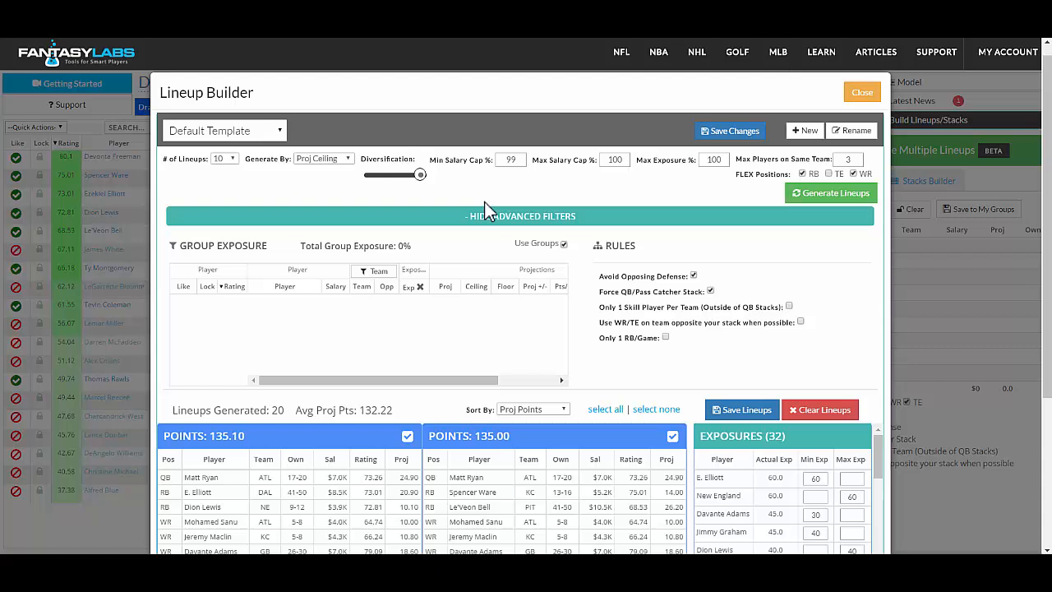
Lower the lineup diversification to slightly above the low end of its range.
drag(420, 175, 372, 184)
drag(373, 184, 385, 186)
drag(380, 176, 377, 176)
Set the maximum exposure to 75% and the maximum players on the same team to 4, and hide the advanced filters.
double_click(714, 160)
text(75)
click(601, 89)
double_click(850, 159)
text(4)
click(605, 220)
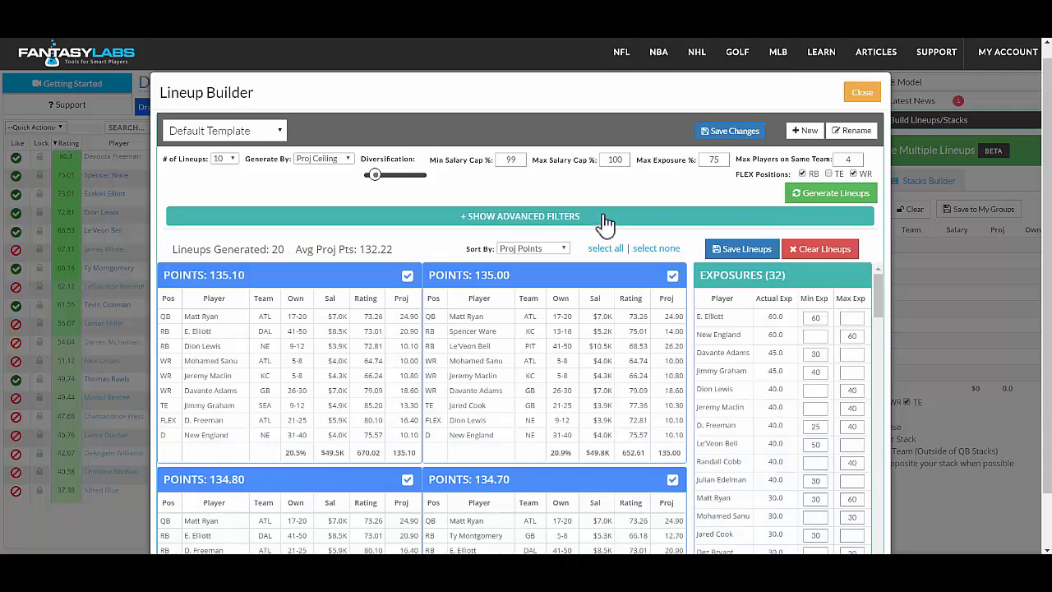
Generate the new set of lineups, save them to My Lineups and close the Lineup Builder.
click(822, 197)
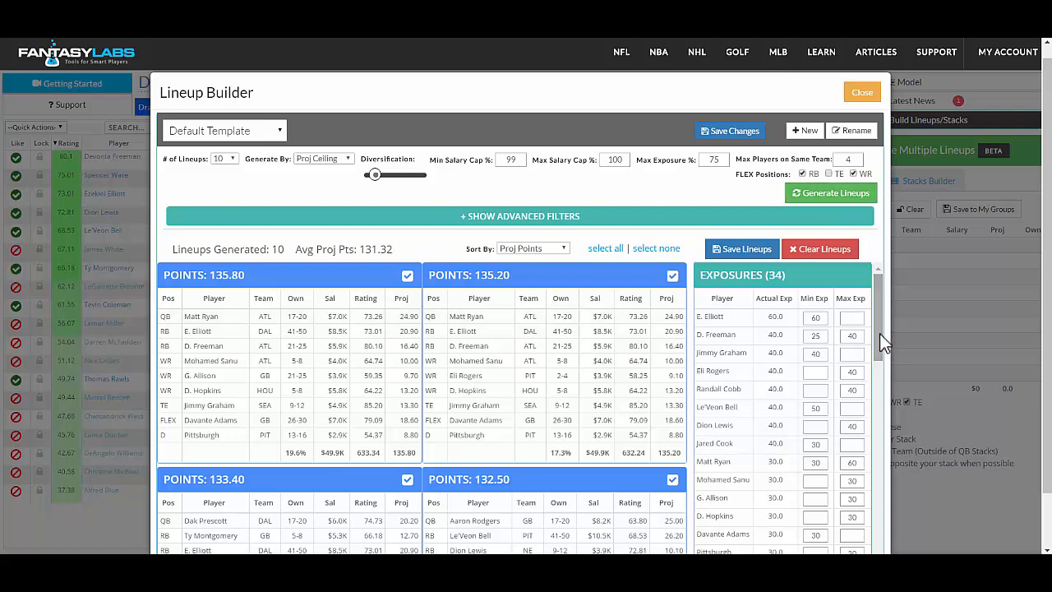
scroll(875, 321, down, 3)
scroll(873, 290, up, 3)
click(745, 249)
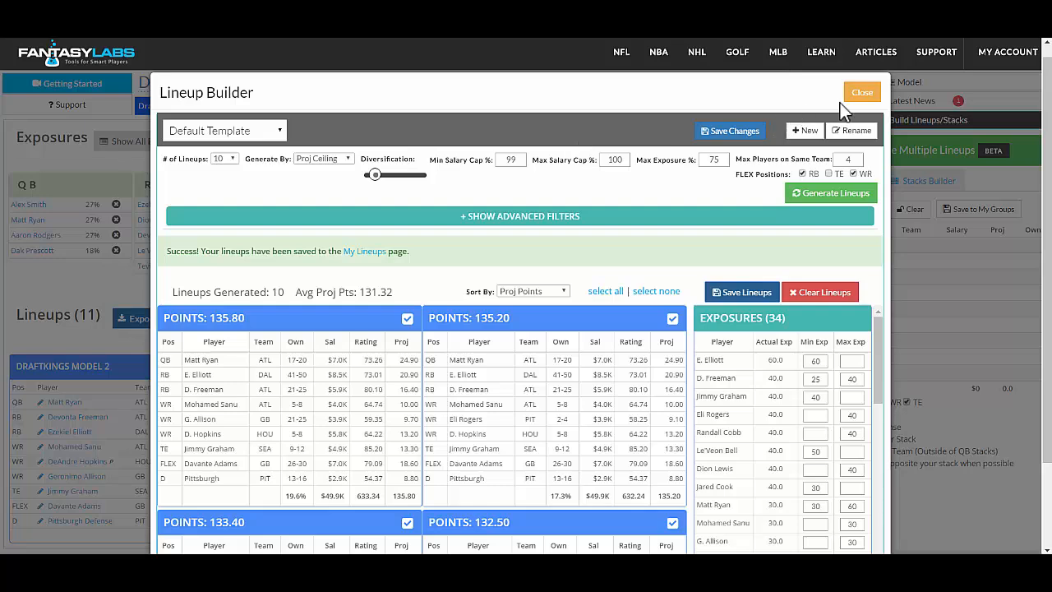
click(861, 94)
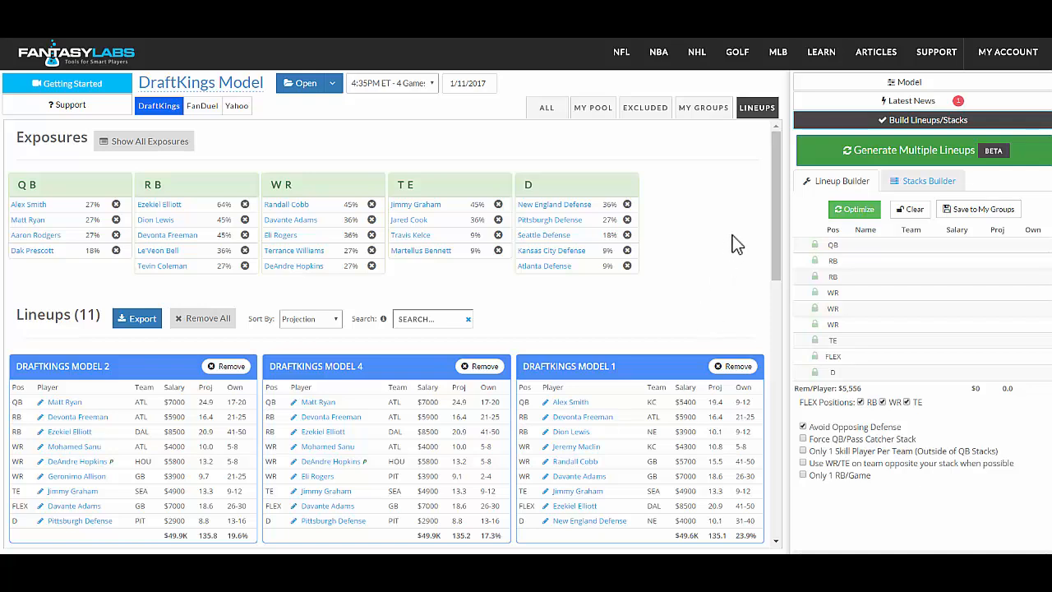
Search the saved lineups for "ryan".
click(421, 325)
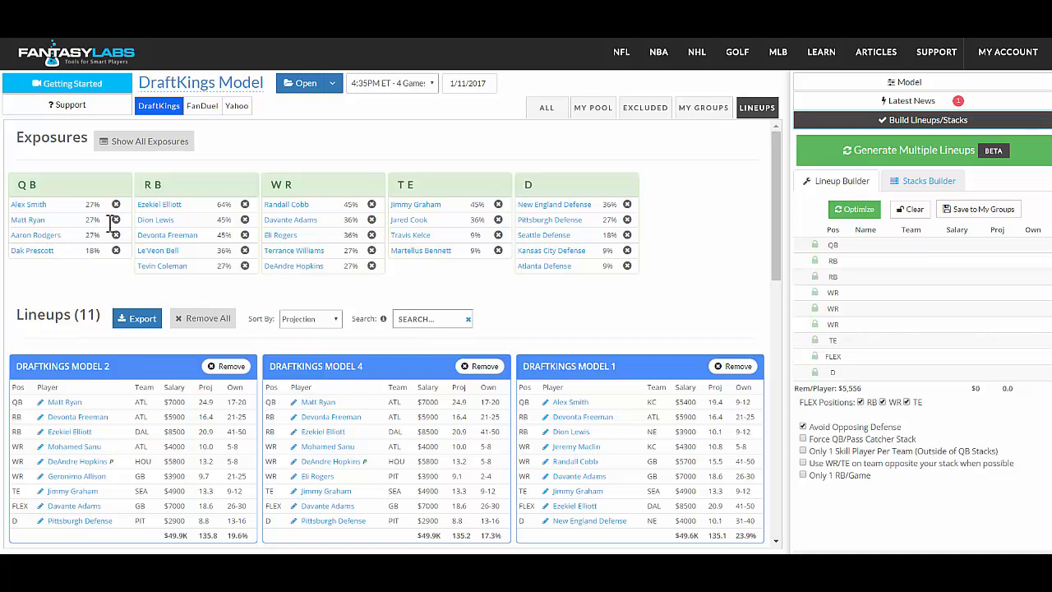
text(ryan)
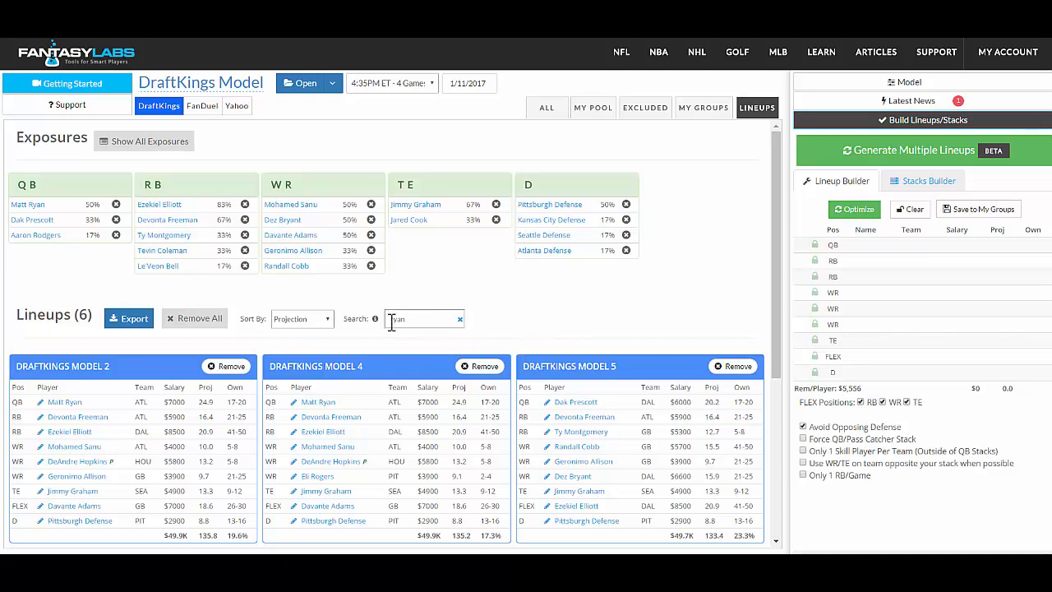
Search the saved lineups for "matt", look through the matching lineups and clear the search.
drag(409, 318, 384, 320)
text(matt)
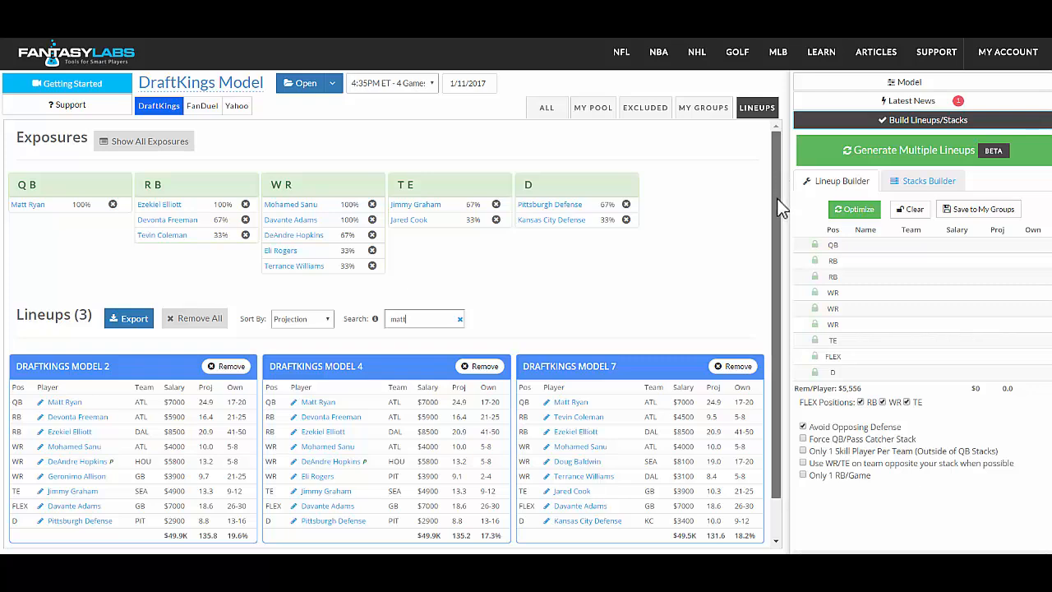
scroll(782, 205, down, 1)
drag(776, 198, 775, 209)
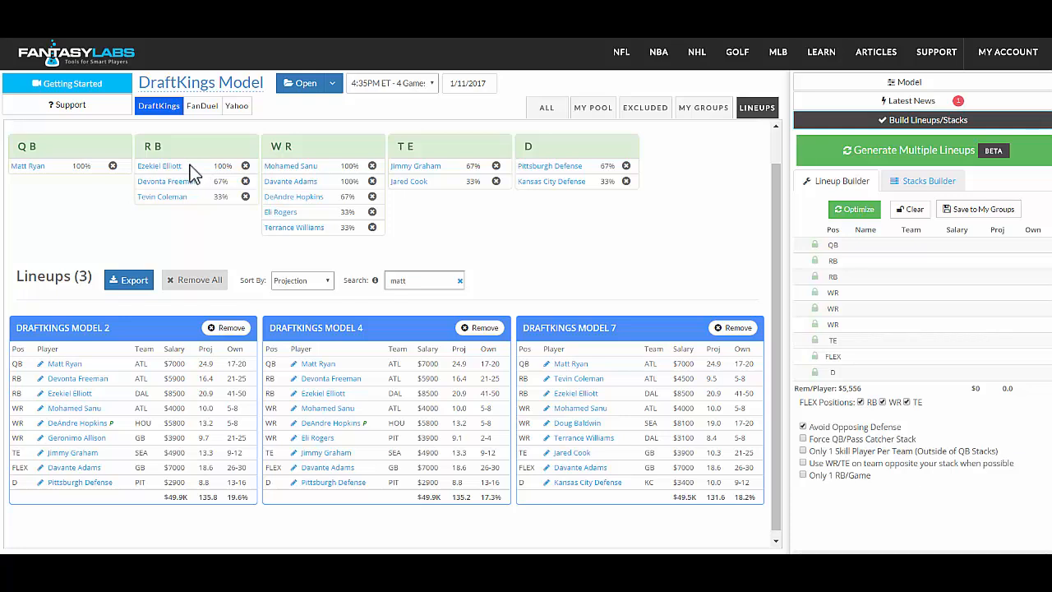
click(459, 281)
click(335, 285)
click(300, 283)
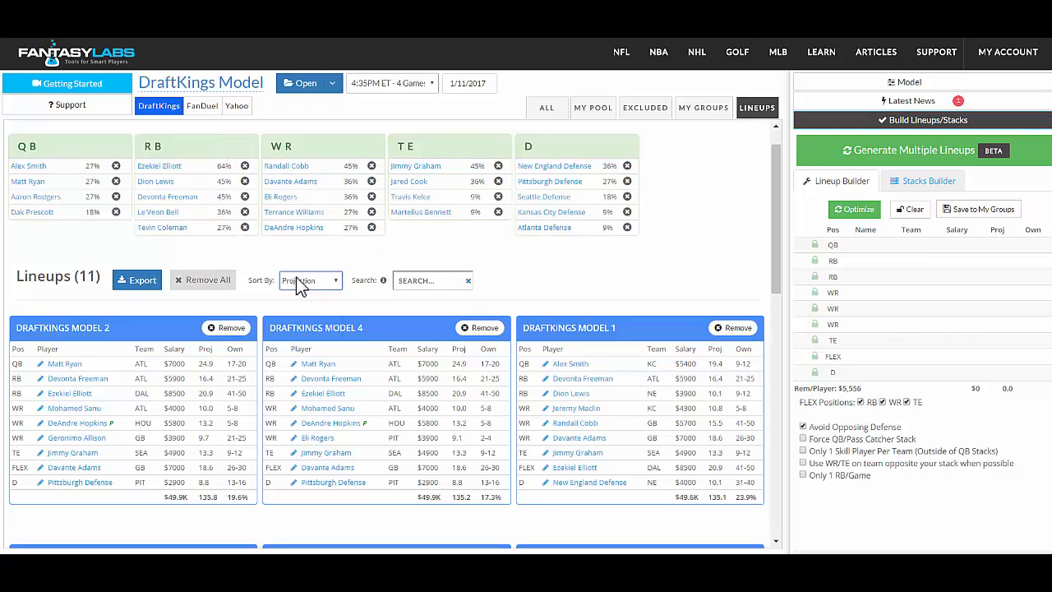
click(297, 280)
click(298, 280)
click(551, 246)
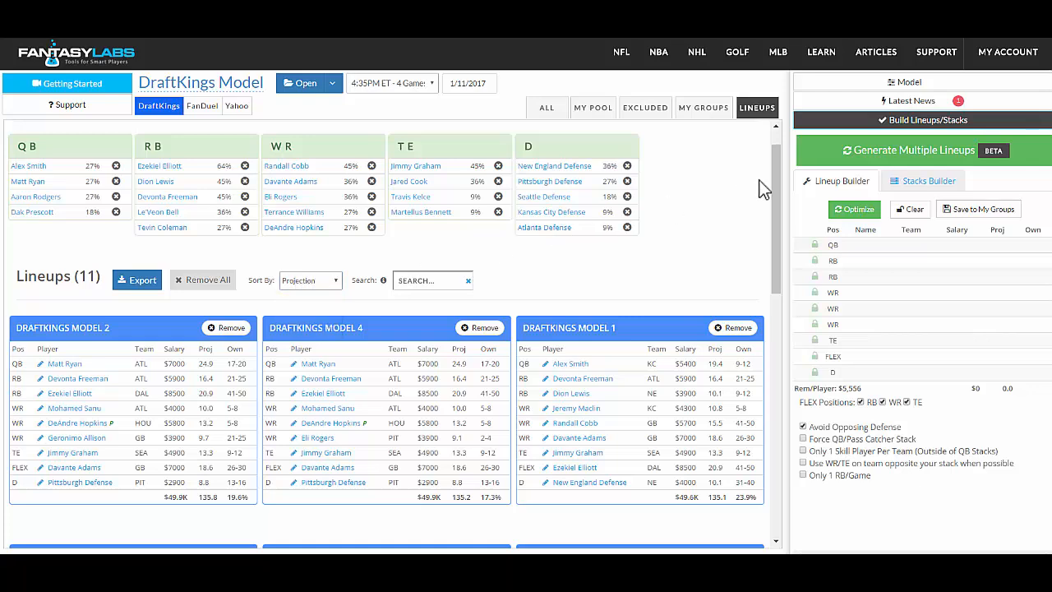
click(557, 111)
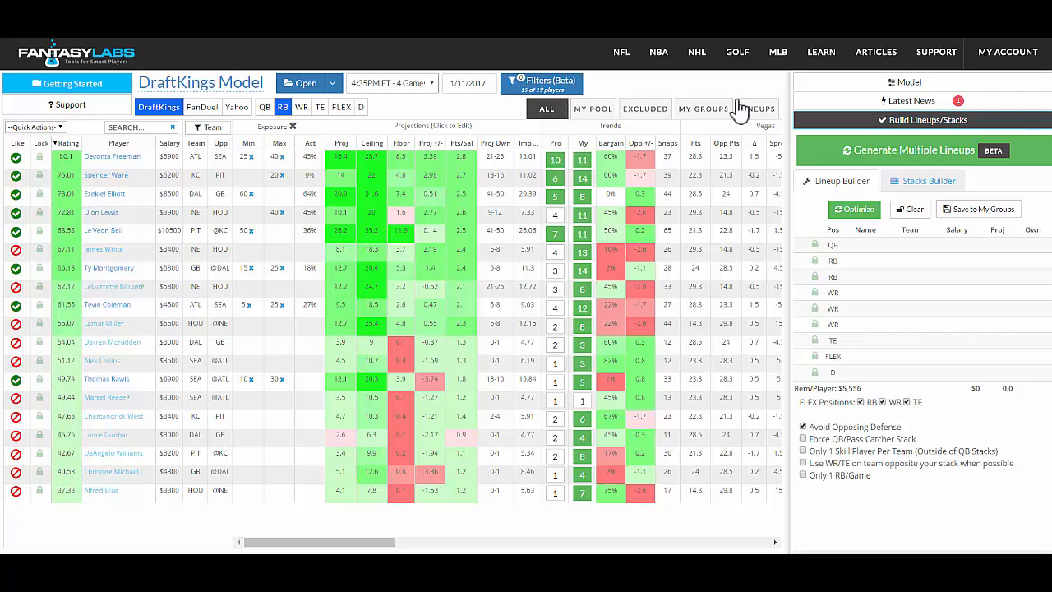
click(763, 112)
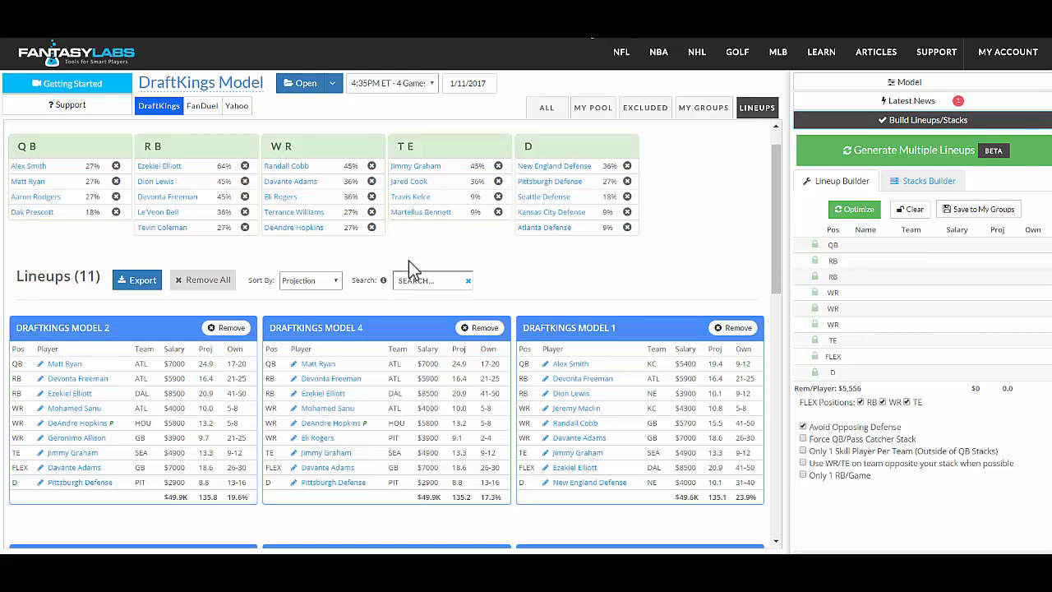
In the full running back list, set Le'Veon Bell's minimum exposure to 60, clear it and set it to 70.
click(547, 109)
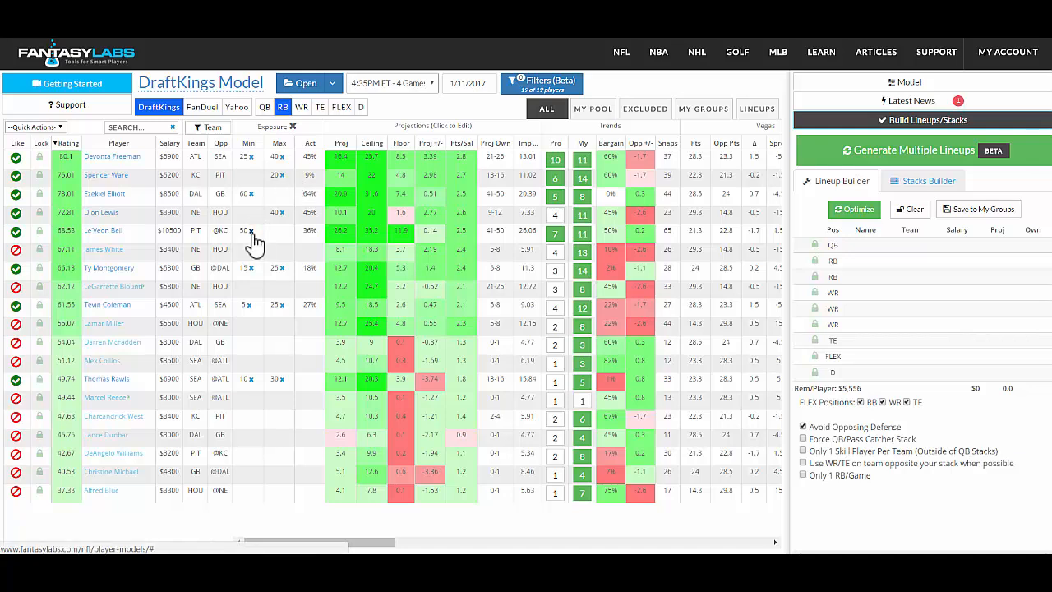
click(252, 235)
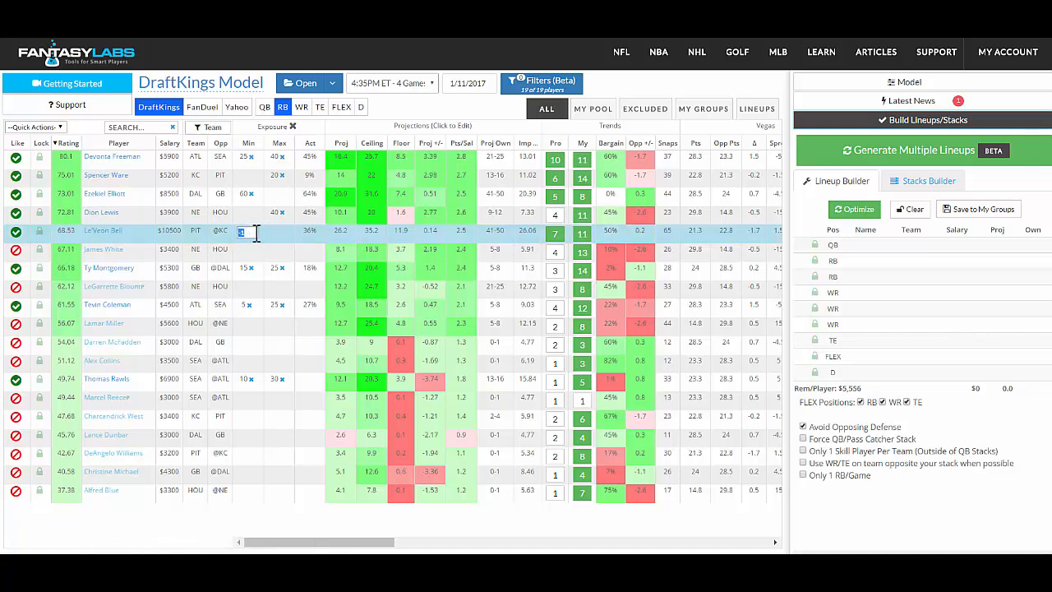
text(60)
key(Return)
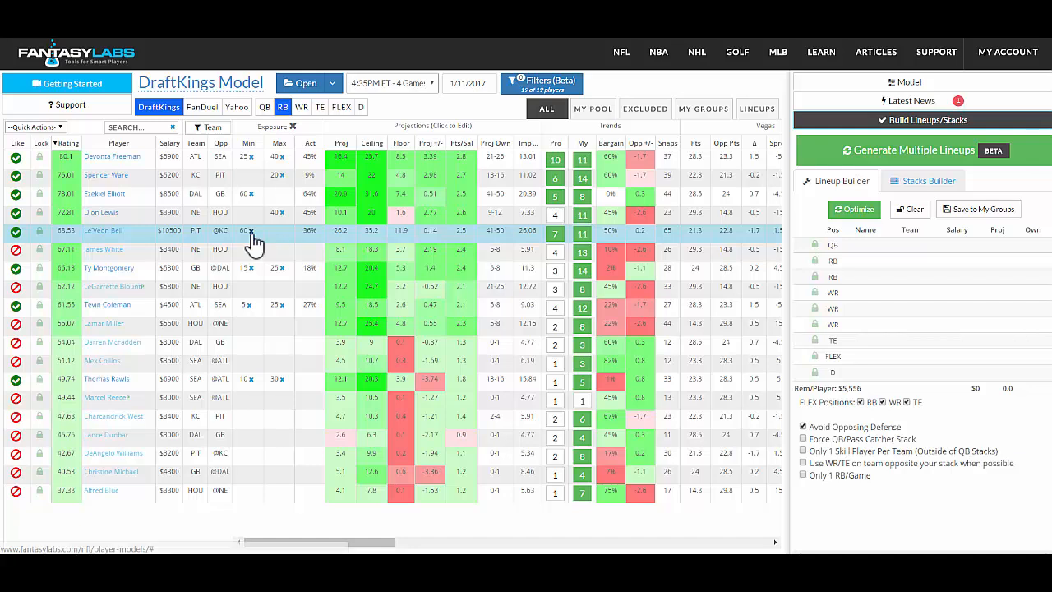
click(251, 232)
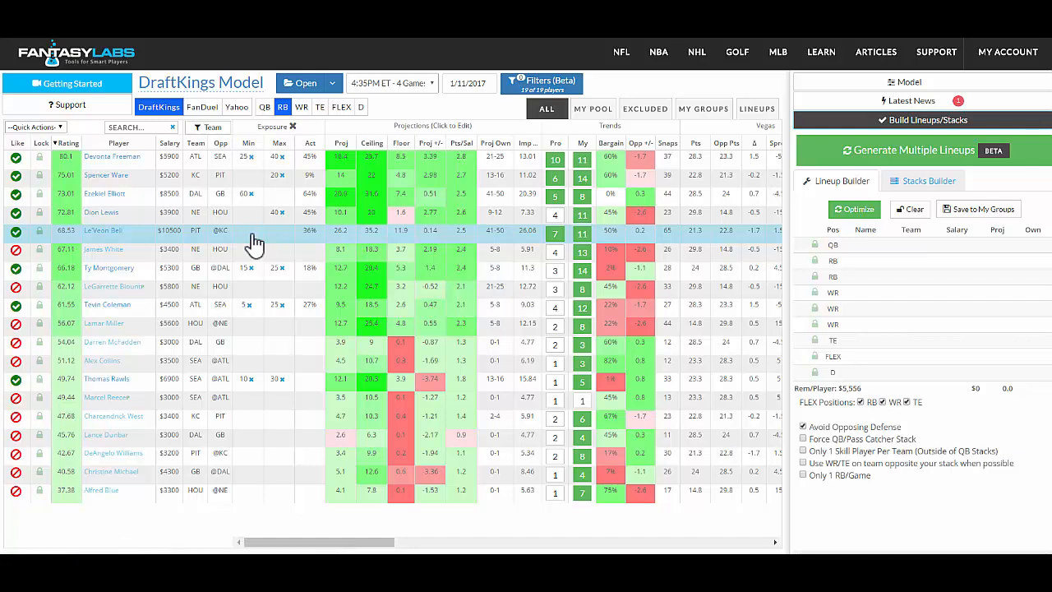
click(247, 234)
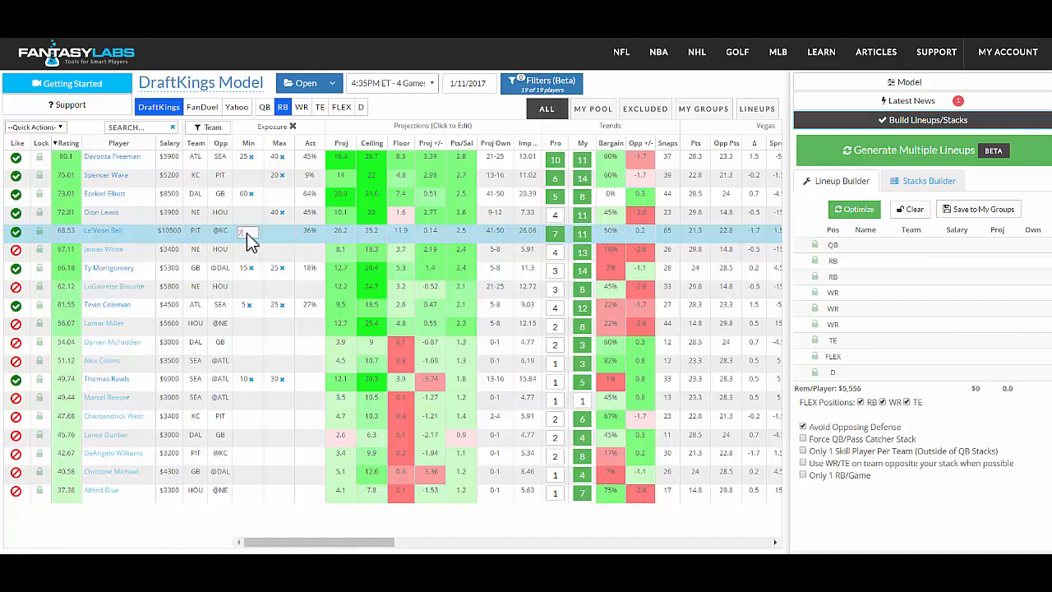
key(Return)
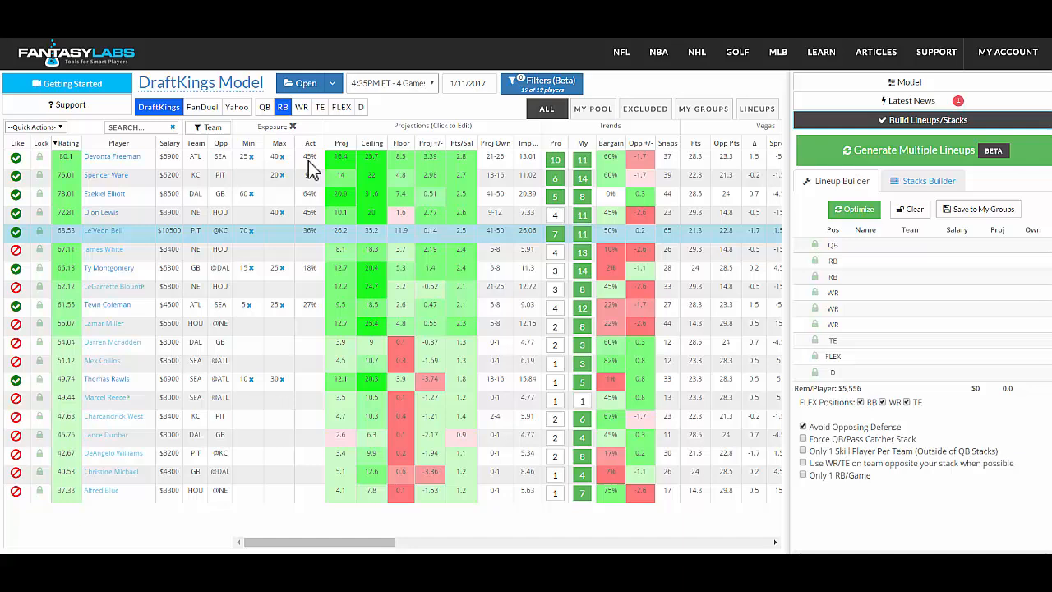
Set Devonta Freeman's maximum exposure to 30 and remove his minimum exposure.
click(280, 157)
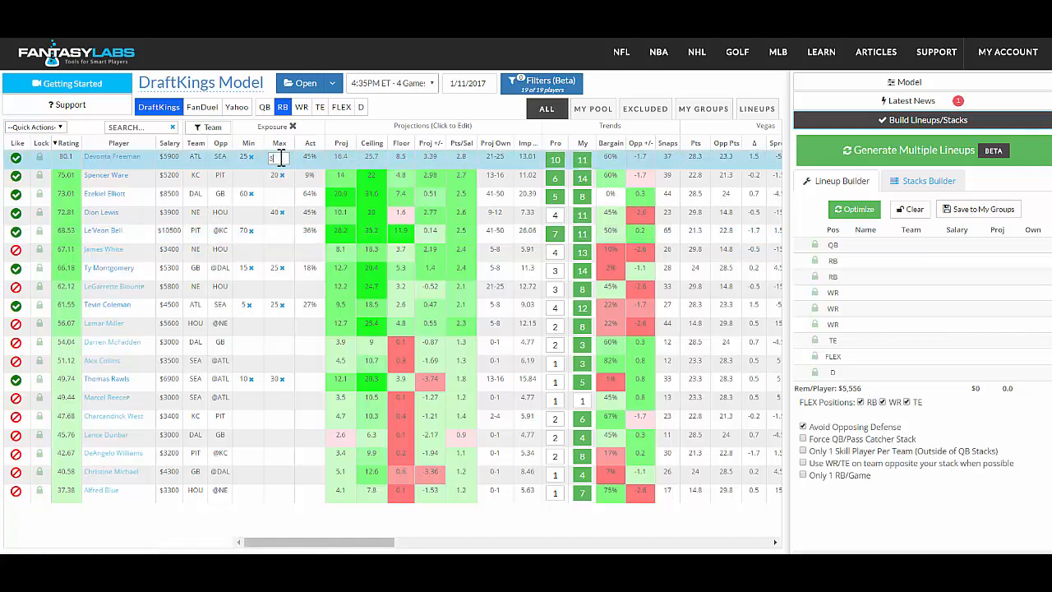
text(30)
key(Return)
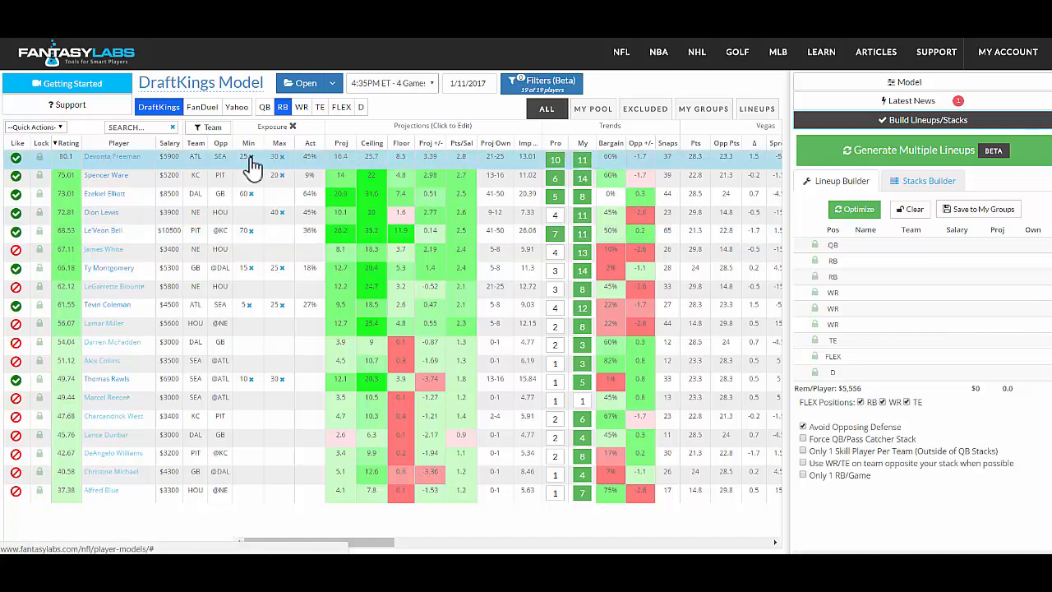
click(250, 157)
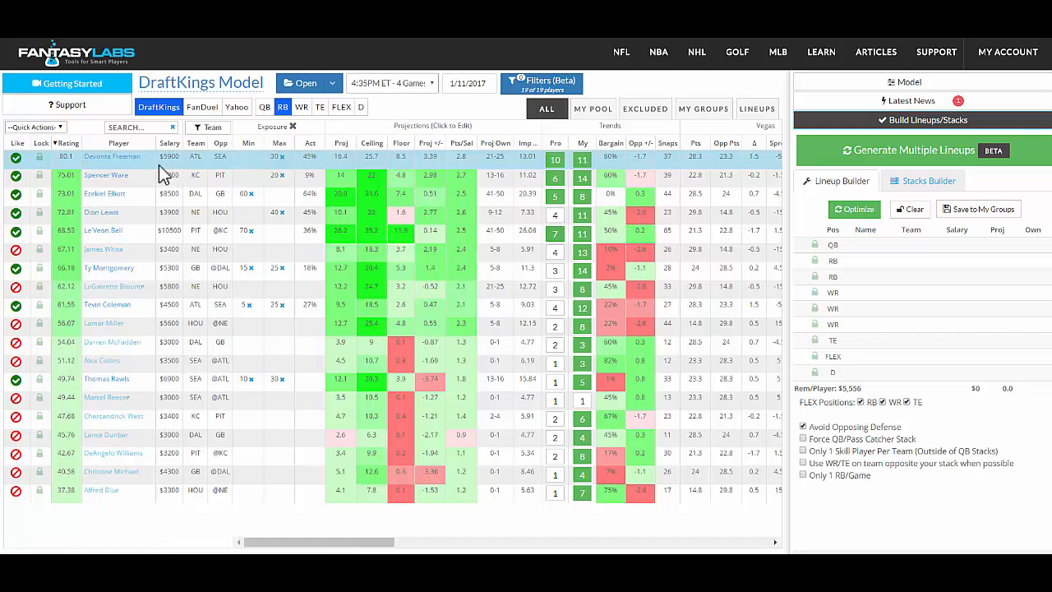
Set up a new multi-lineup build of 5 lineups generated by Proj Ceiling, with the diversification lowered slightly.
click(993, 155)
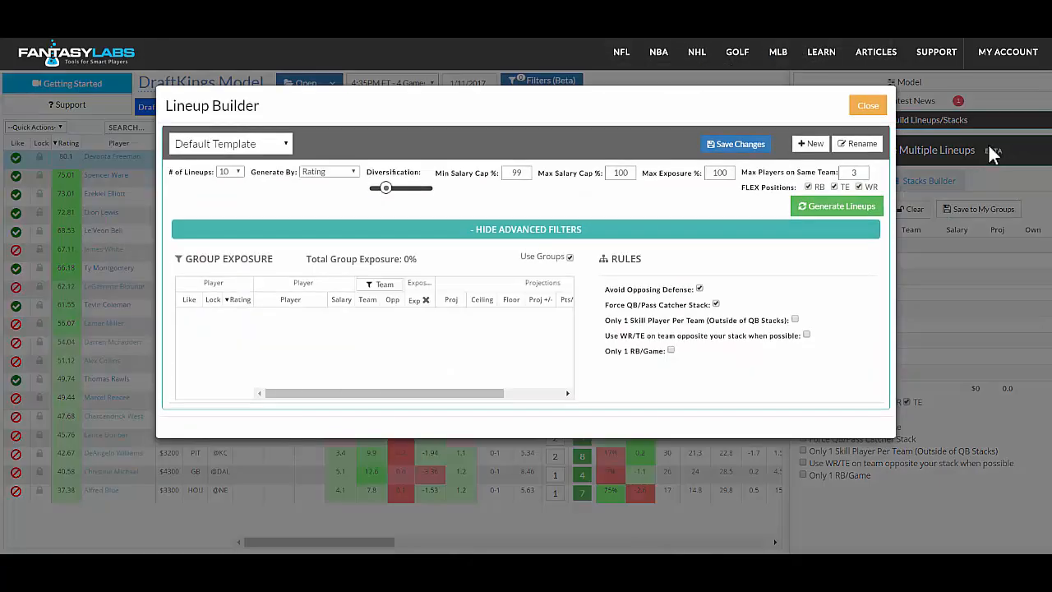
click(232, 175)
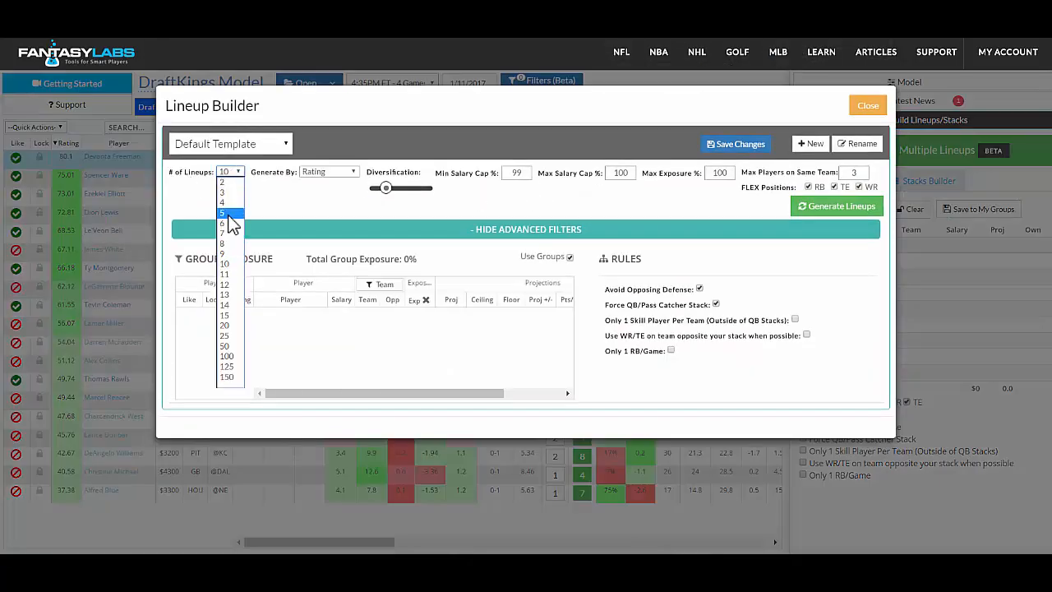
click(228, 216)
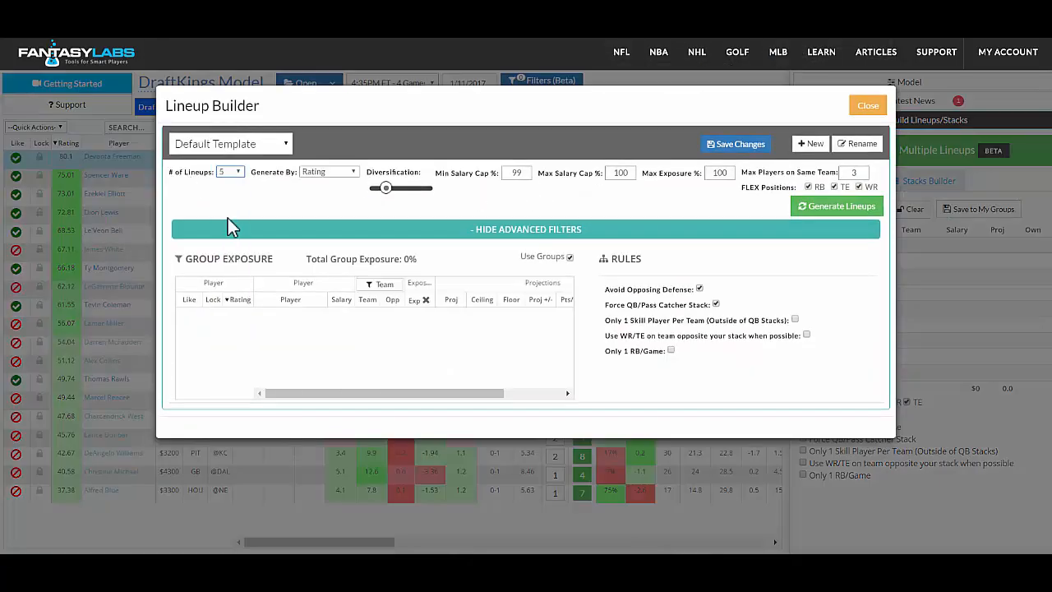
click(328, 171)
click(320, 201)
click(377, 187)
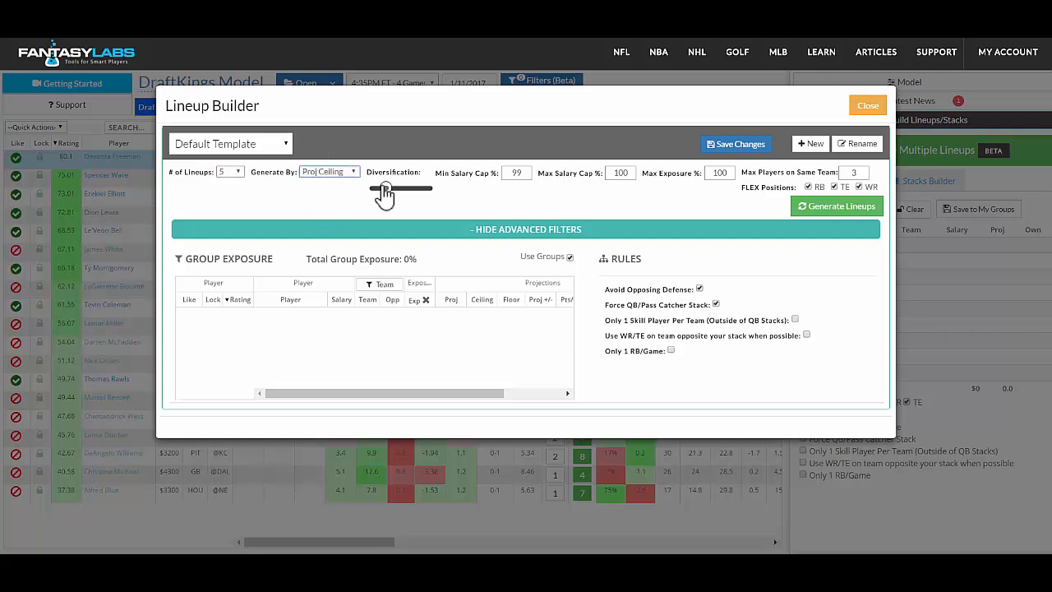
drag(377, 189, 384, 192)
Set the maximum exposure to 80%, exclude TE from FLEX, and enable using a WR/TE on the team opposite the stack.
double_click(727, 176)
text(80)
click(833, 187)
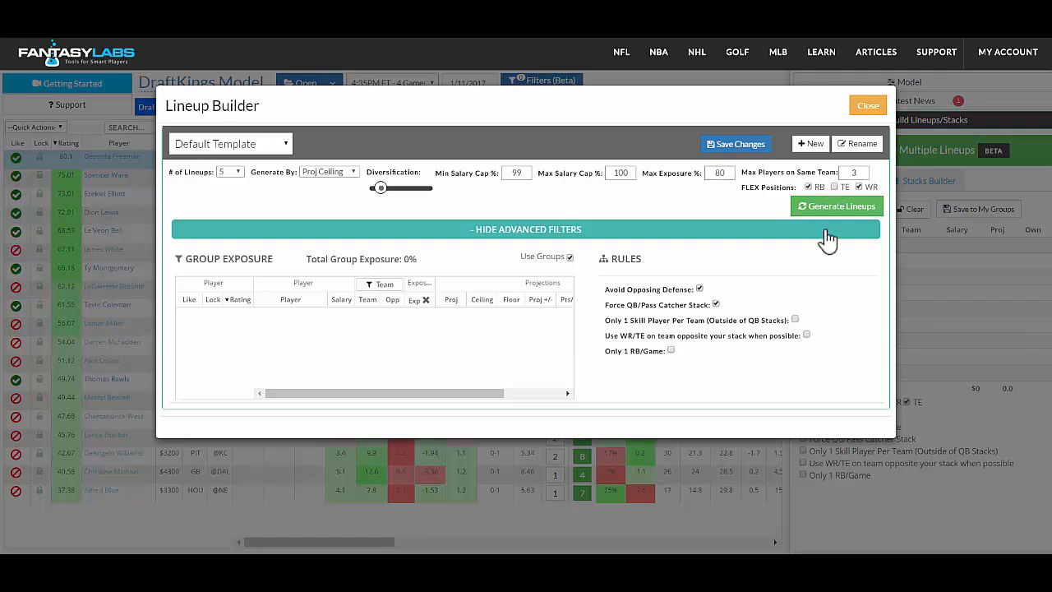
click(806, 334)
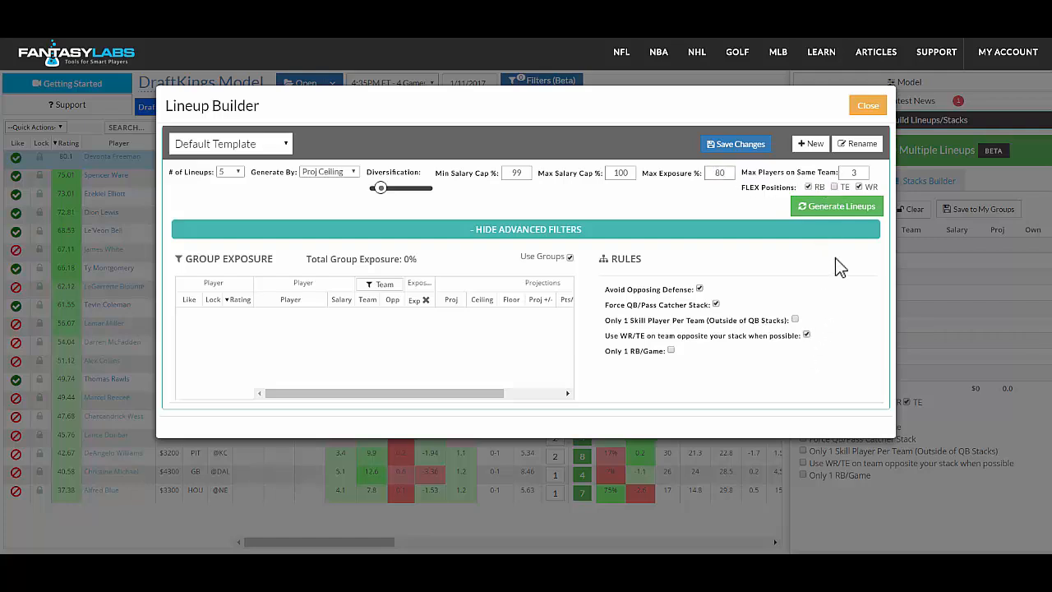
Generate the 5 Proj Ceiling lineups, save them to My Lineups and close the Lineup Builder.
click(832, 210)
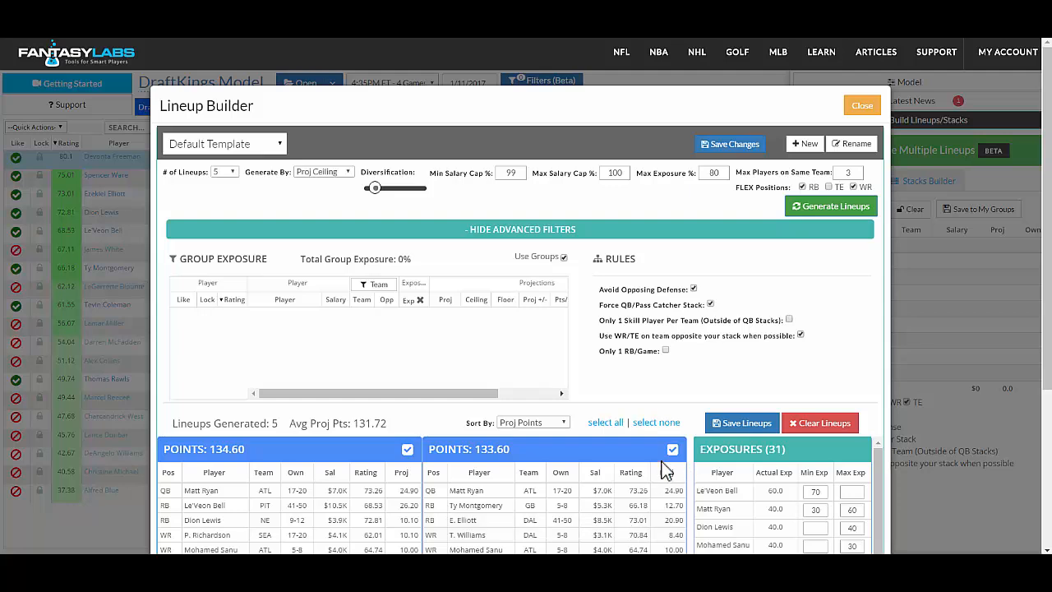
click(744, 426)
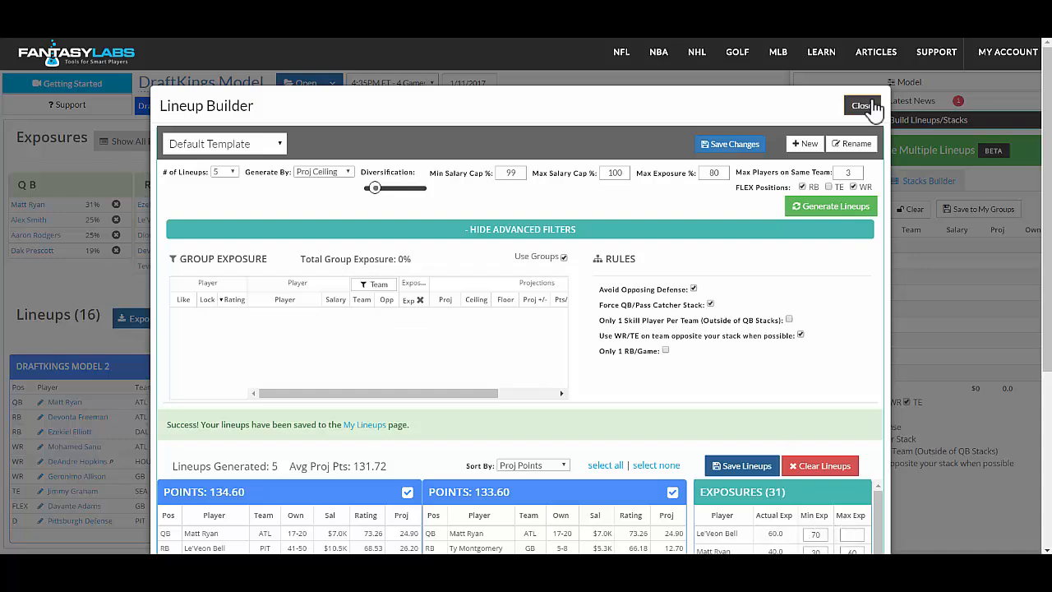
click(871, 107)
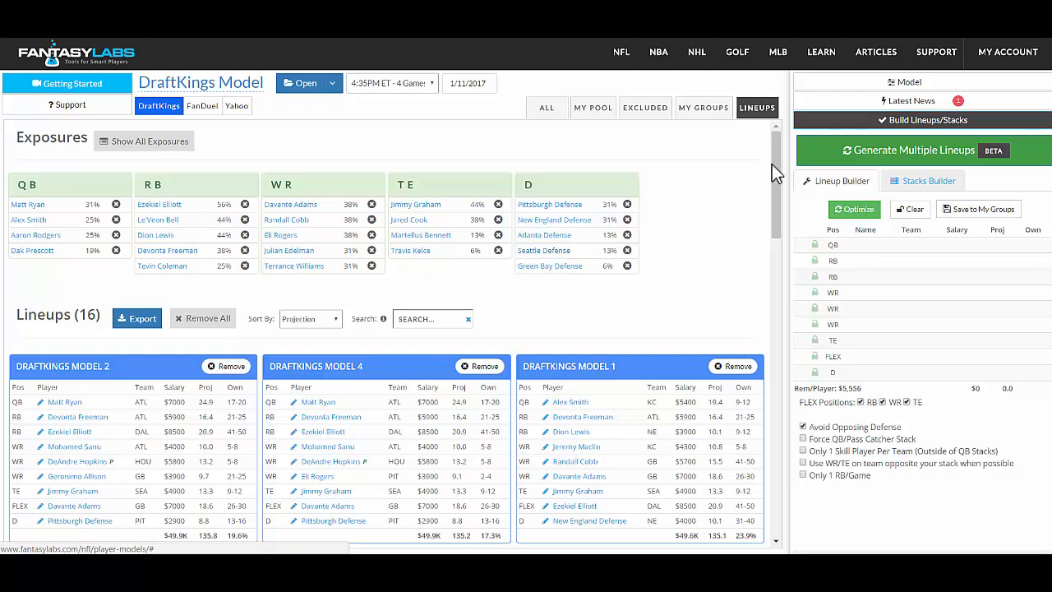
Look over the saved lineups, return to the full running back list and lock Ezekiel Elliott.
scroll(775, 149, down, 1)
scroll(775, 149, up, 1)
click(539, 119)
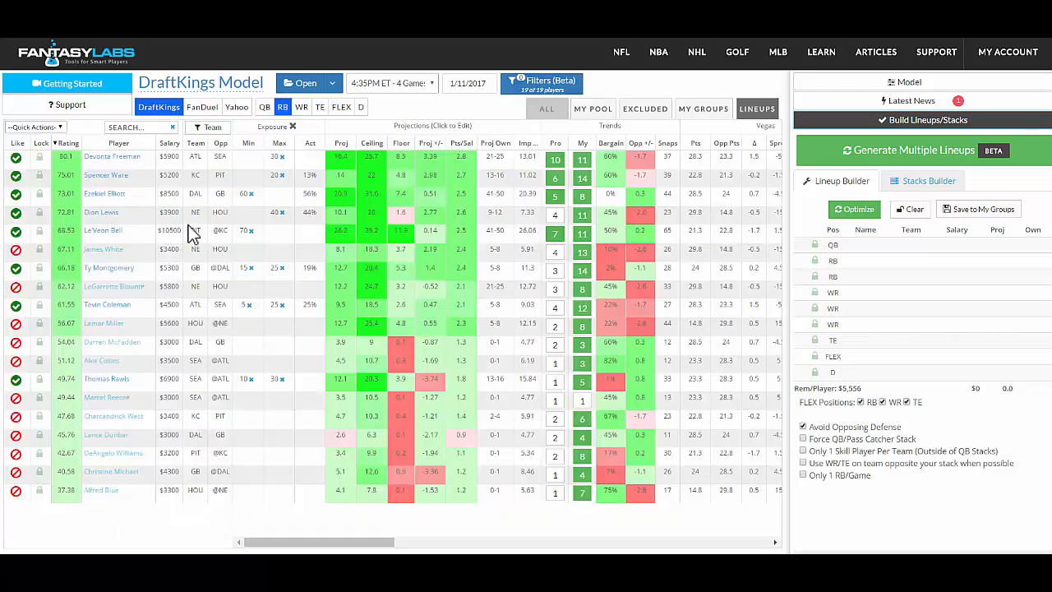
click(39, 194)
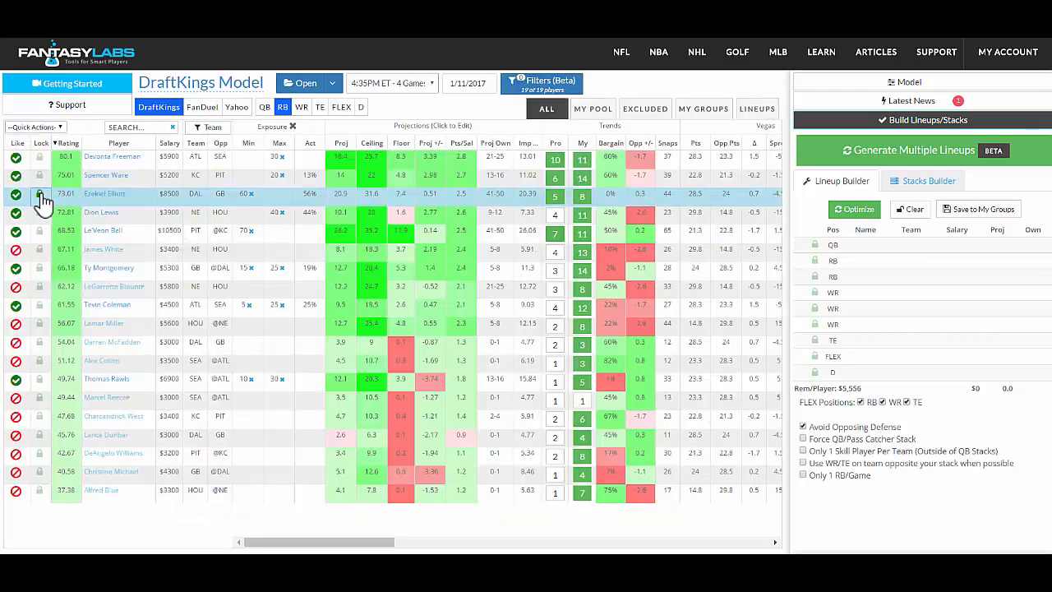
Configure a build of 4 lineups by Proj Ceiling, with TE excluded from FLEX and the opposing-team WR/TE rule enabled.
click(908, 158)
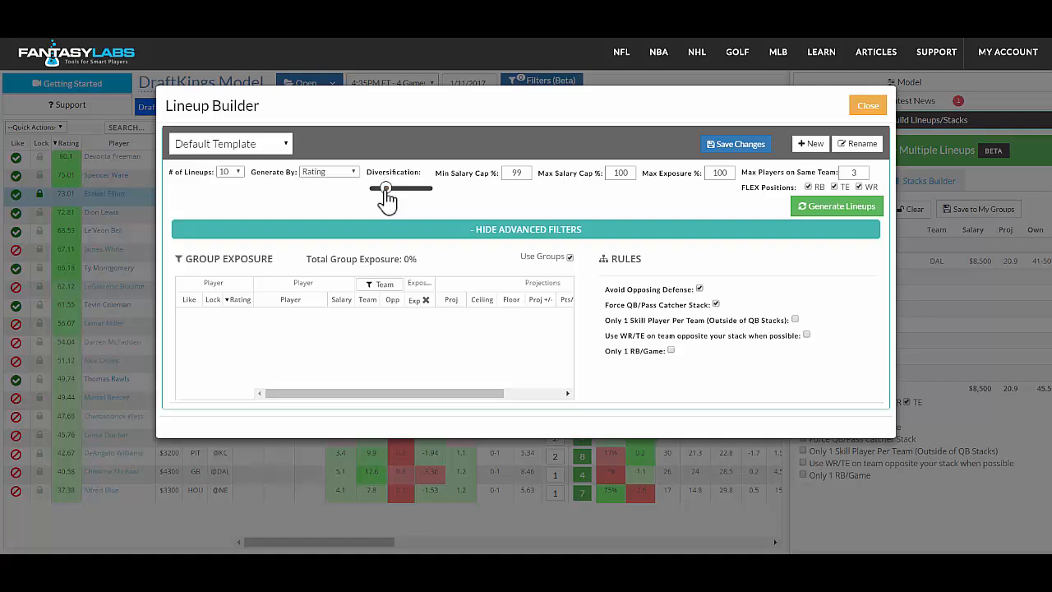
click(326, 171)
click(323, 203)
click(834, 186)
click(806, 334)
click(229, 173)
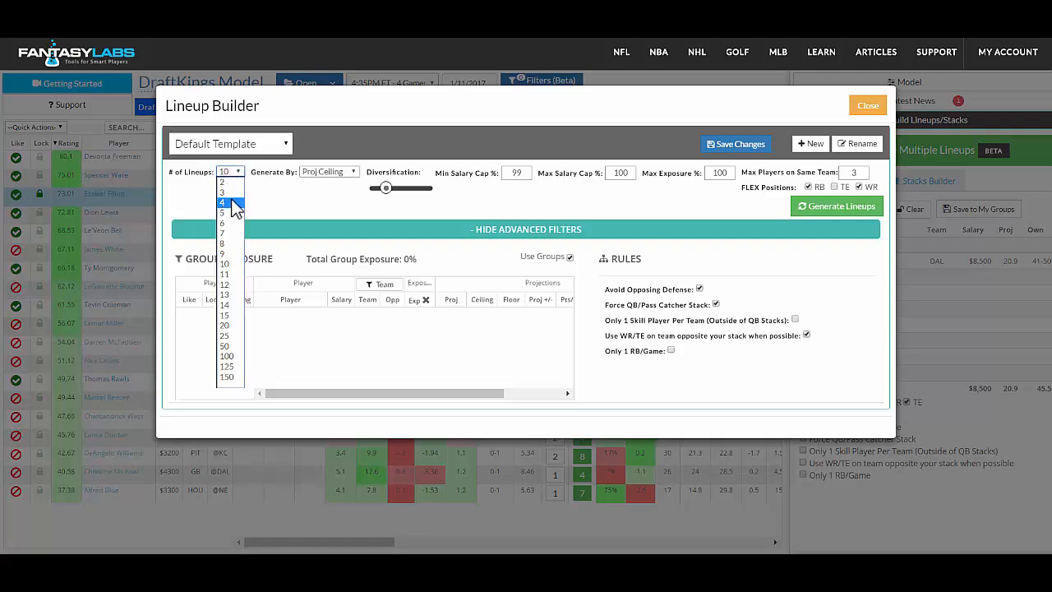
click(233, 202)
Generate the 4 lineups with Ezekiel Elliott locked, save them to My Lineups and close the Lineup Builder.
click(837, 209)
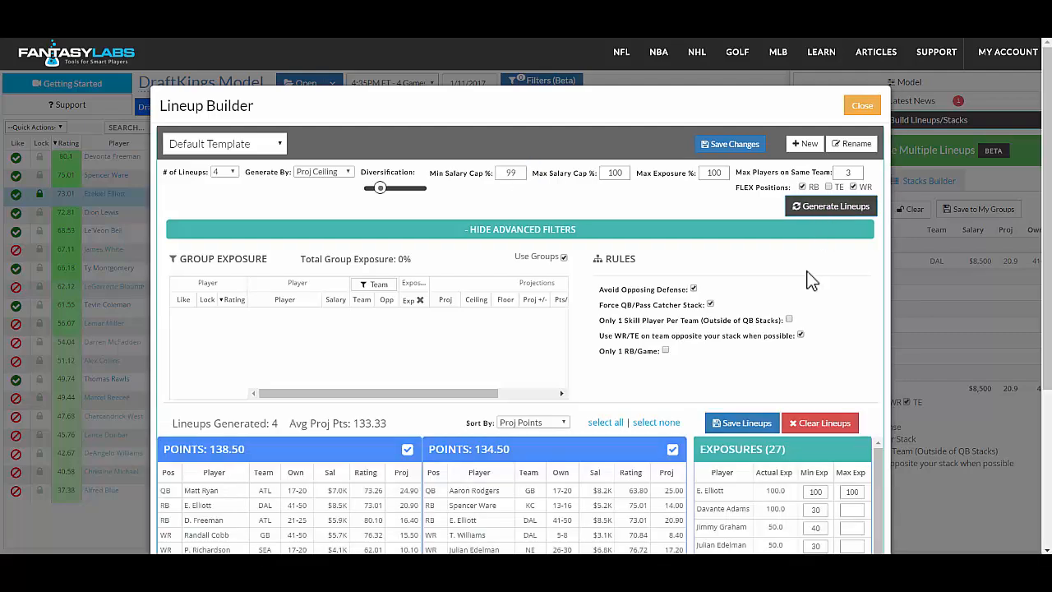
click(745, 423)
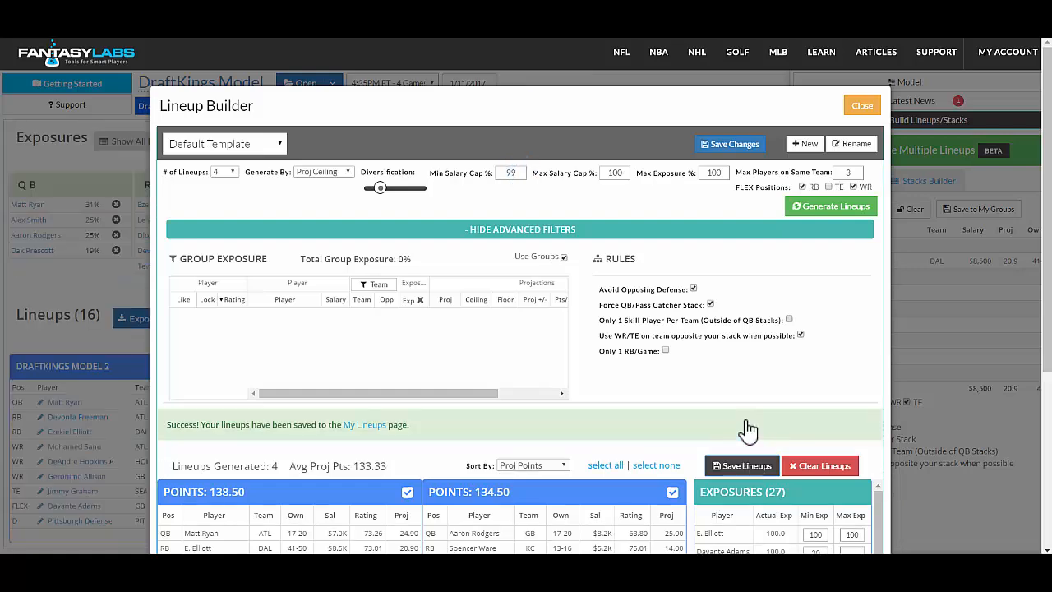
click(861, 107)
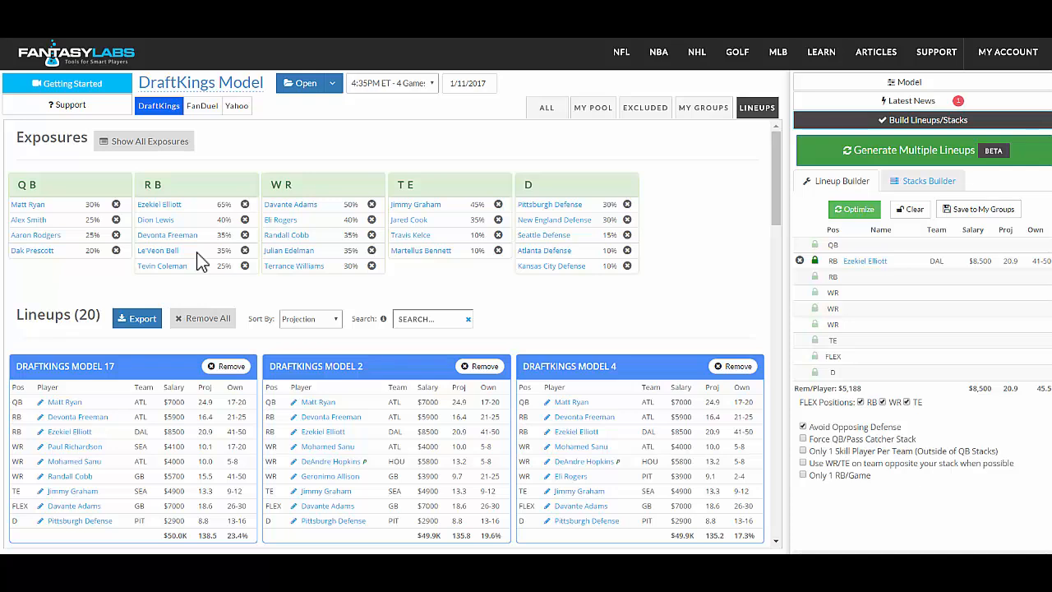
Remove DraftKings Model 4, DraftKings Model 1 and DraftKings Model 5 from the saved lineups.
drag(780, 197, 778, 222)
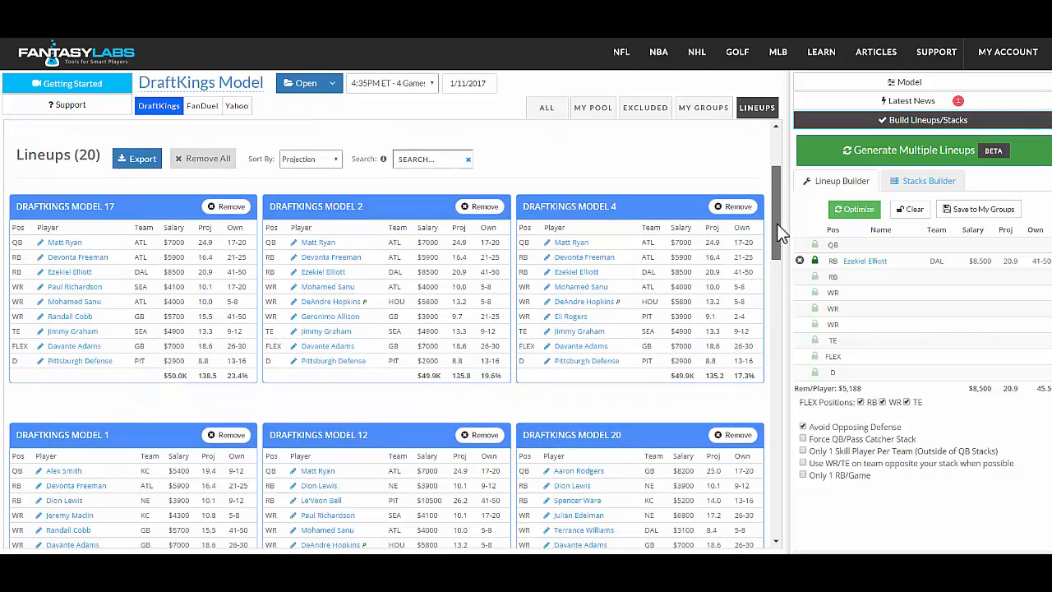
click(733, 206)
drag(774, 199, 773, 212)
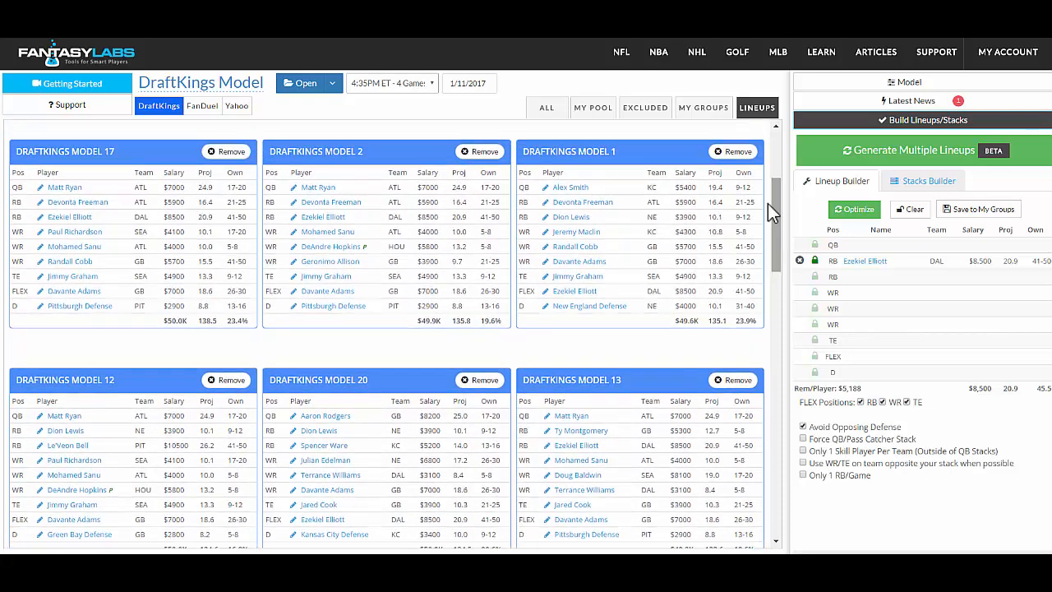
click(734, 156)
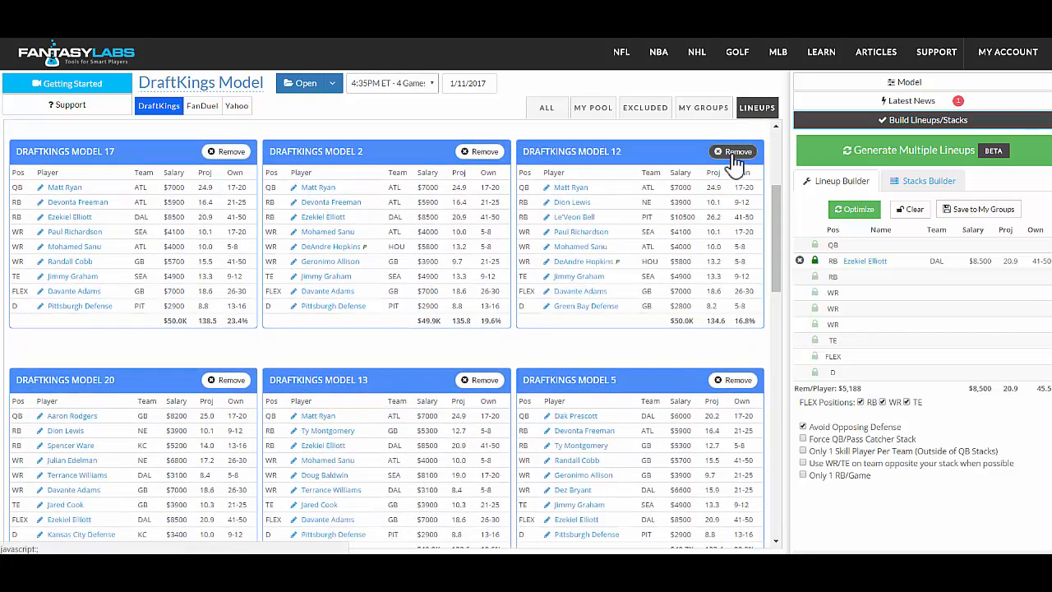
click(742, 384)
drag(774, 231, 775, 154)
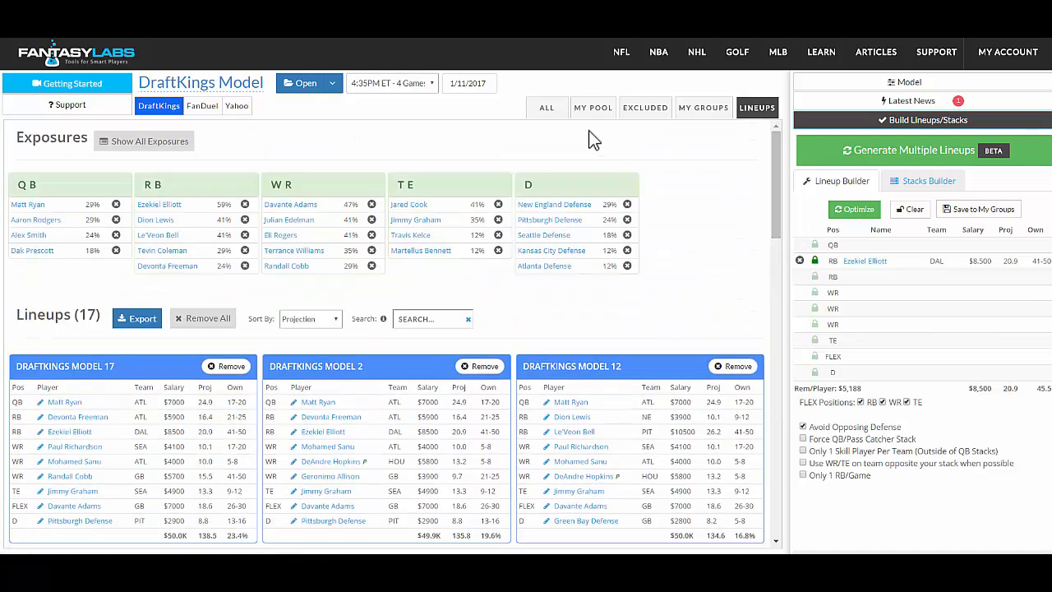
Lock Le'Veon Bell in the full running back list.
click(549, 109)
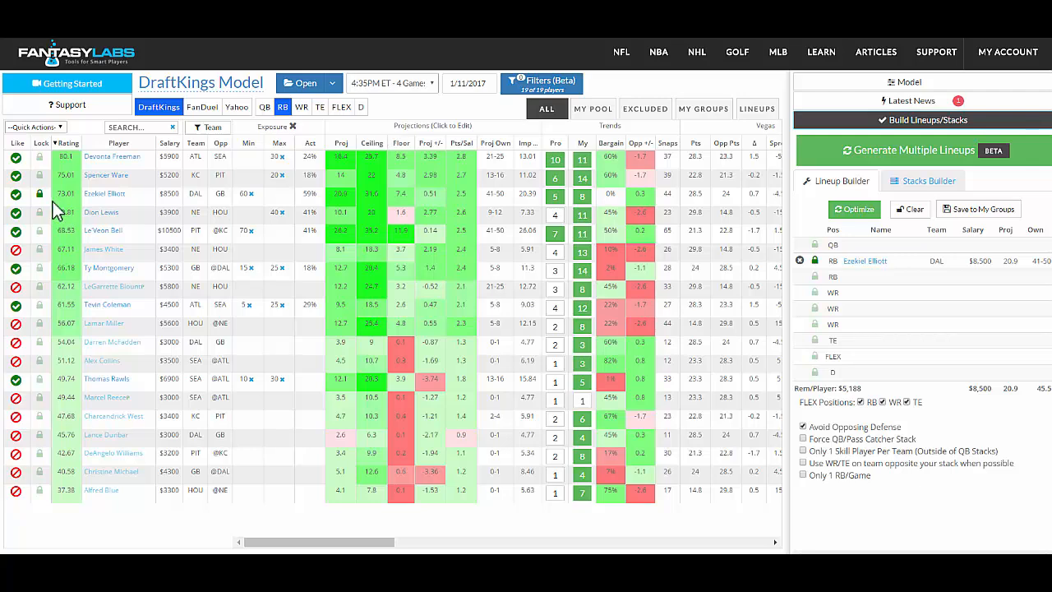
click(39, 232)
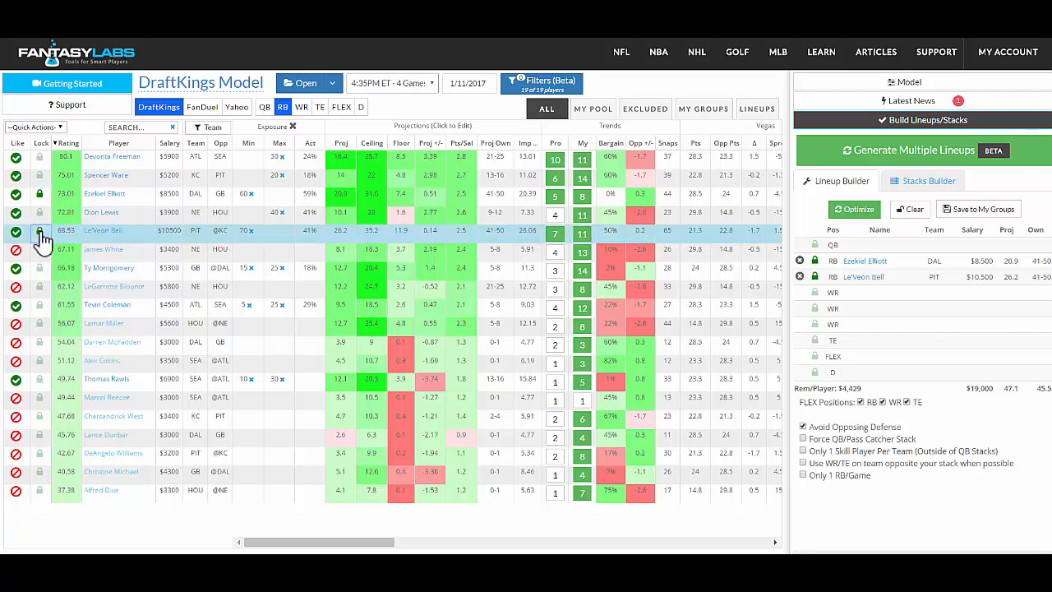
Configure a build of 3 lineups by Proj Ceiling, with TE excluded from FLEX and the opposing-team WR/TE rule enabled.
click(975, 168)
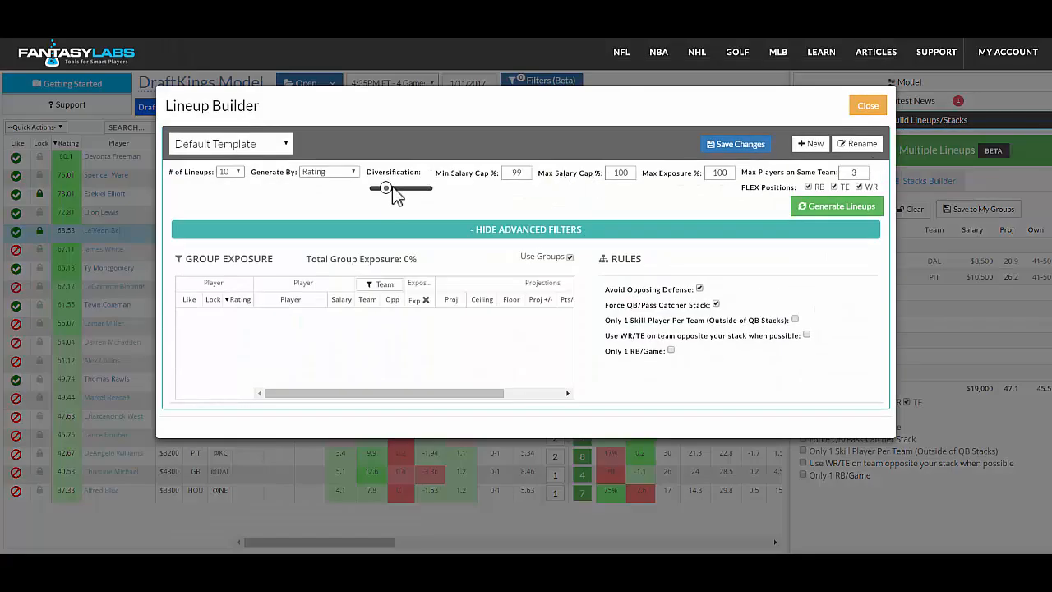
click(328, 171)
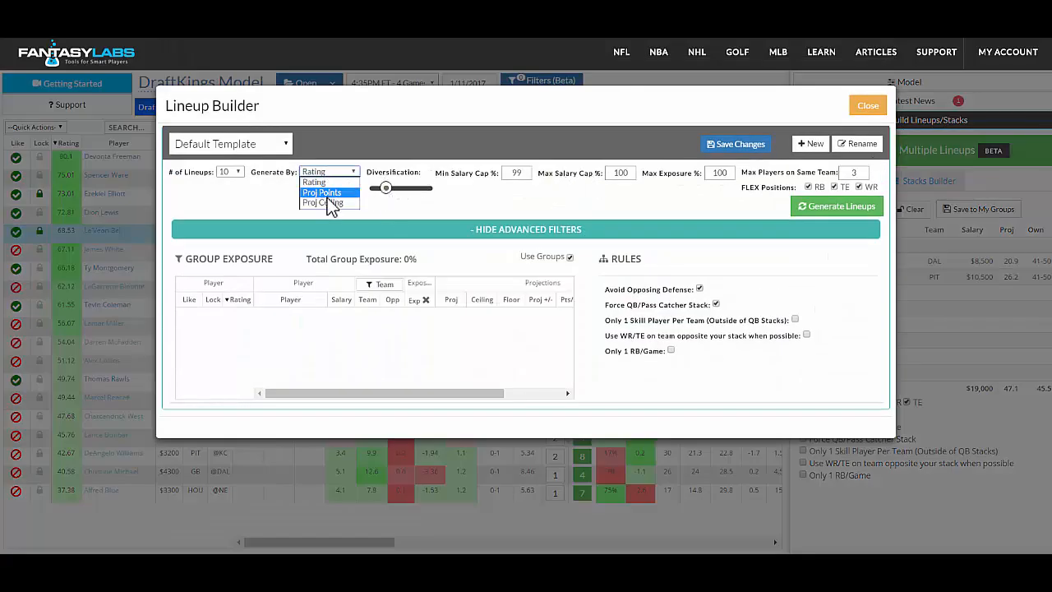
click(326, 202)
click(231, 172)
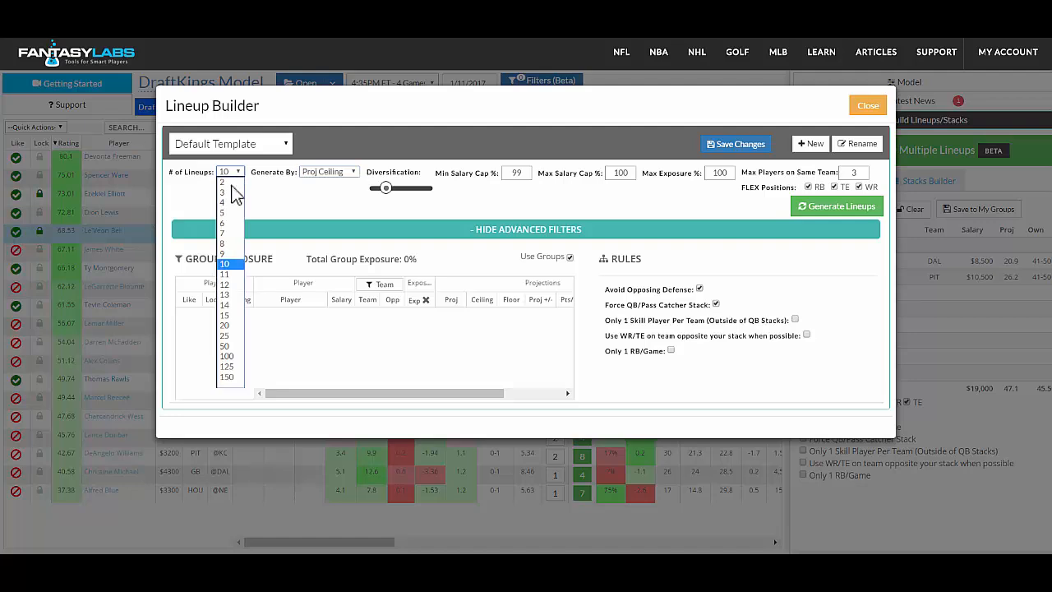
click(233, 192)
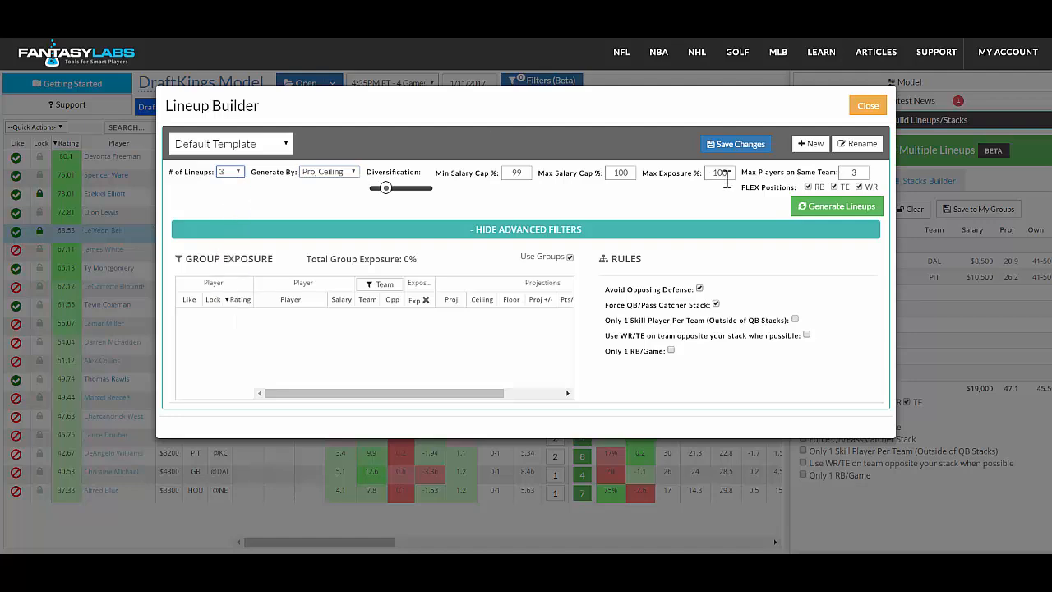
click(834, 186)
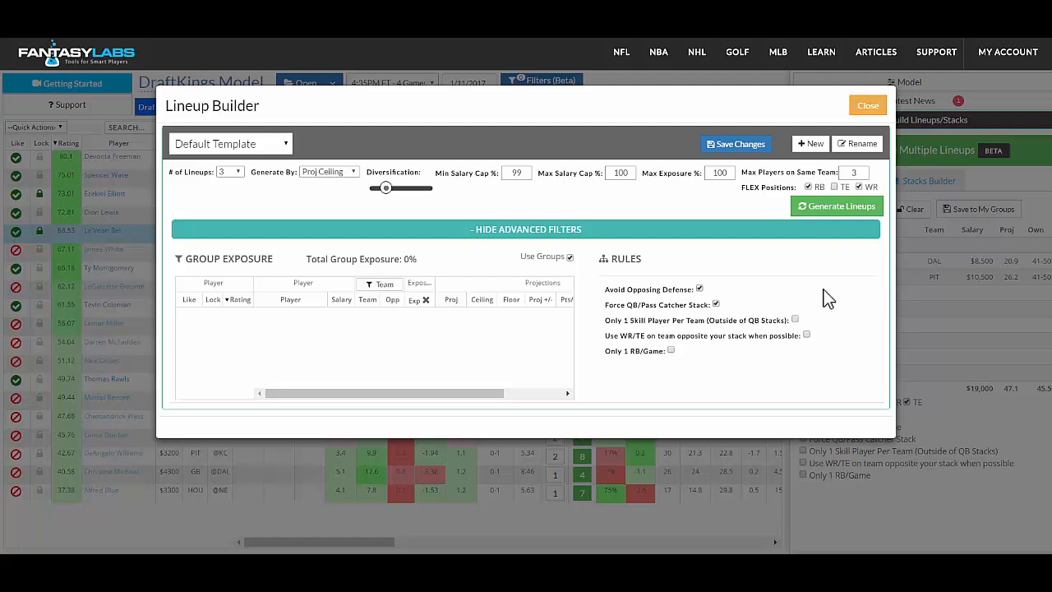
click(806, 335)
Generate the lineups with Ezekiel Elliott and Le'Veon Bell locked, save them to My Lineups and close the Lineup Builder.
click(815, 216)
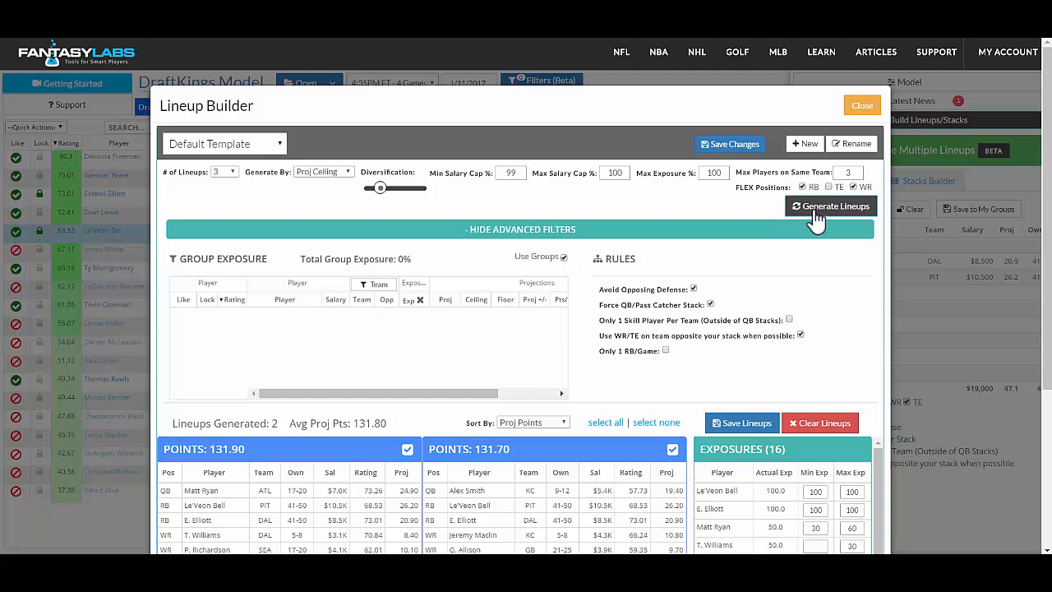
click(720, 425)
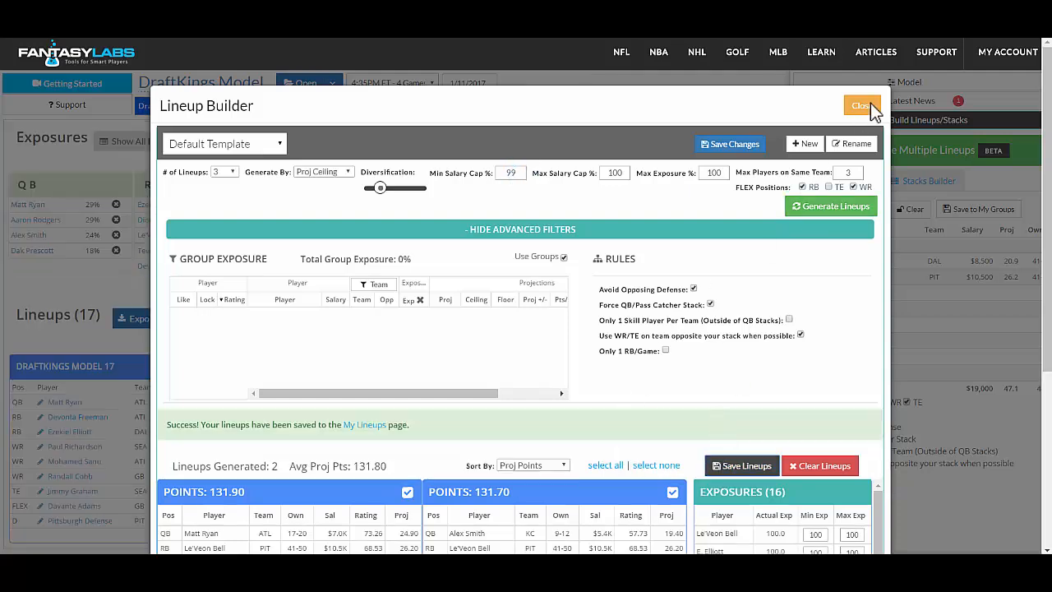
click(860, 105)
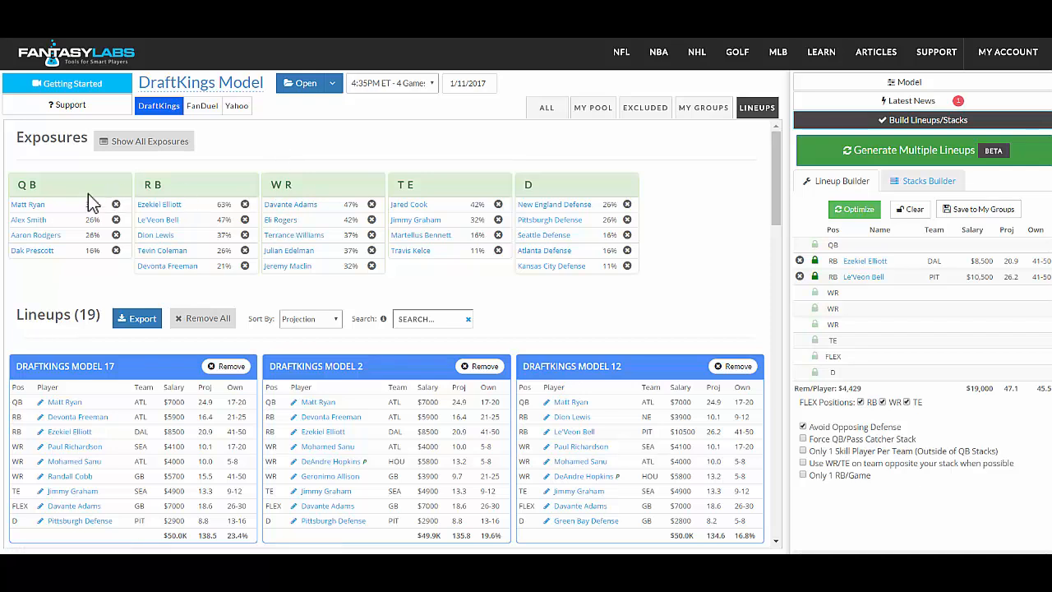
Unlock Ezekiel Elliott and Le'Veon Bell, and exclude Ty Montgomery in the full running back list.
click(814, 261)
click(814, 278)
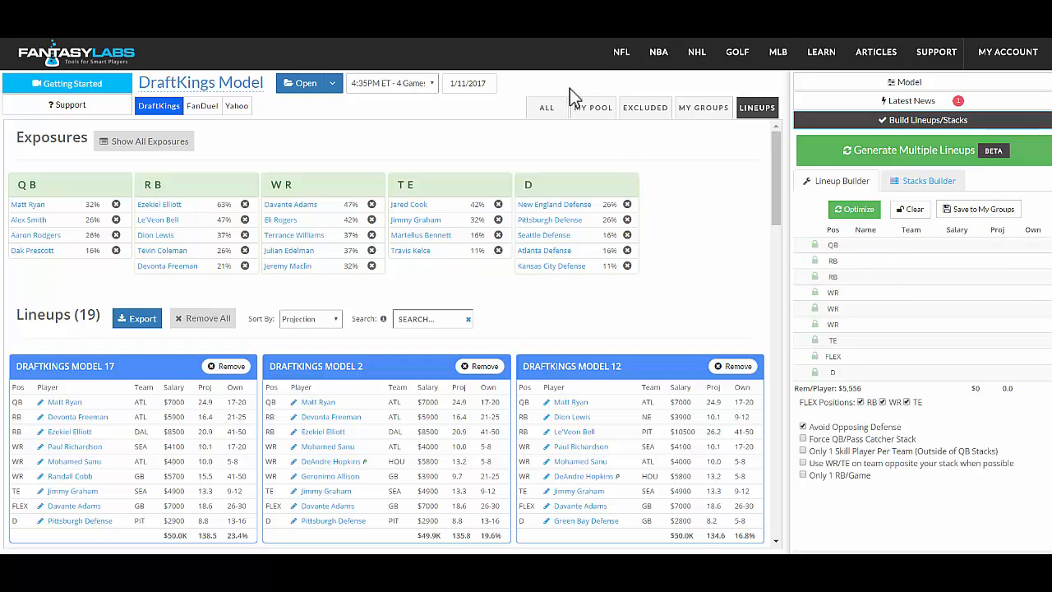
click(552, 114)
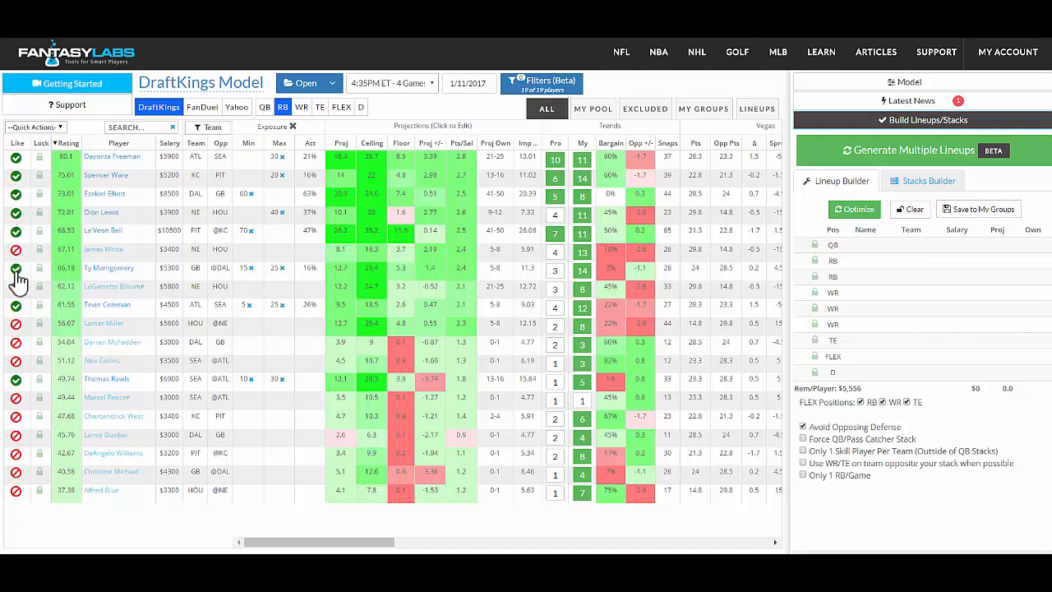
click(15, 268)
Close the multiple-lineup generator without building and open the Stacks Builder.
click(881, 160)
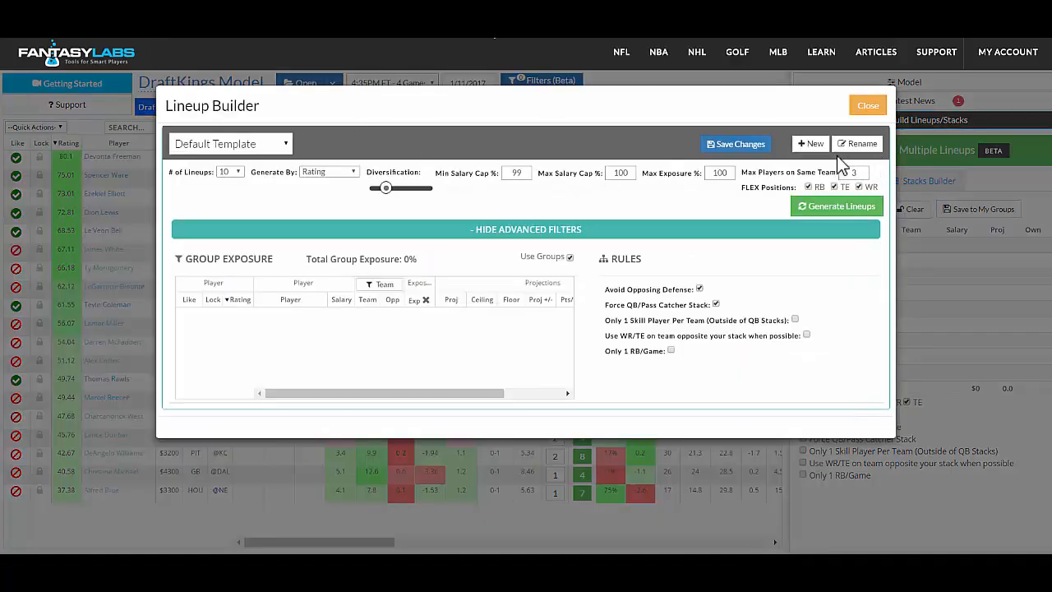
click(876, 109)
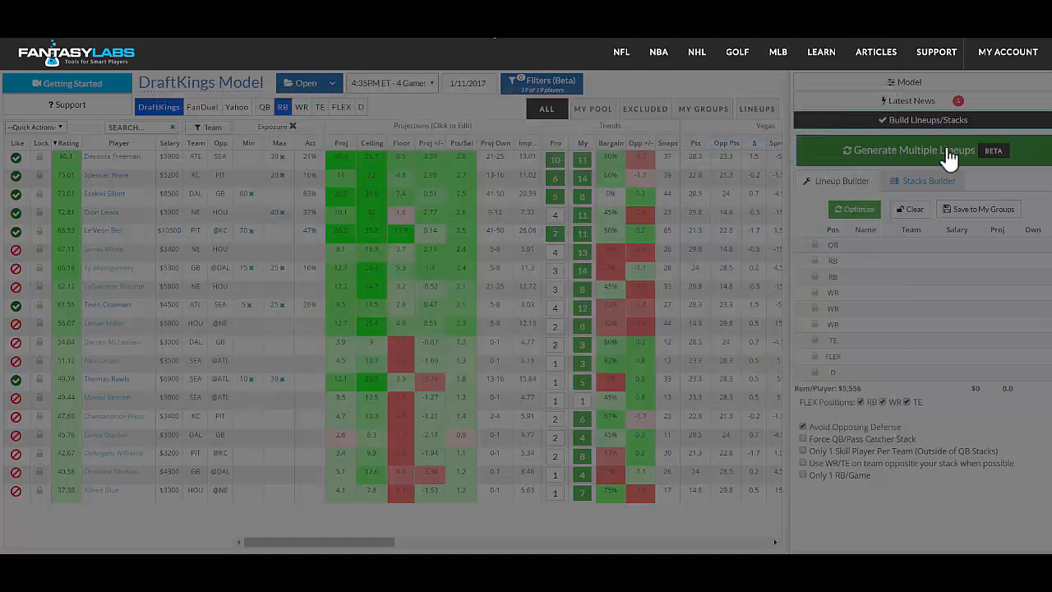
click(924, 183)
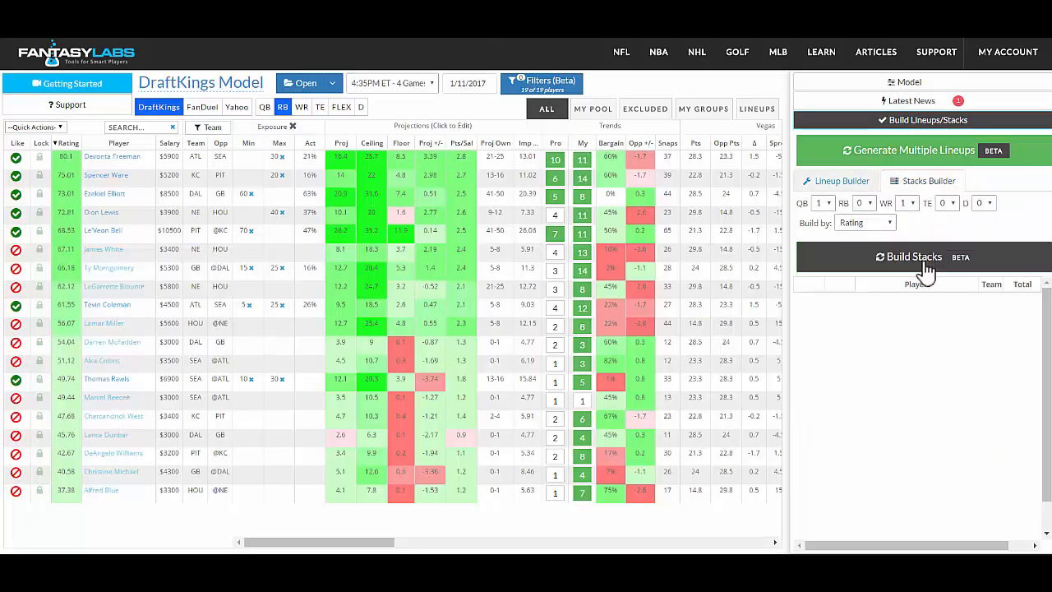